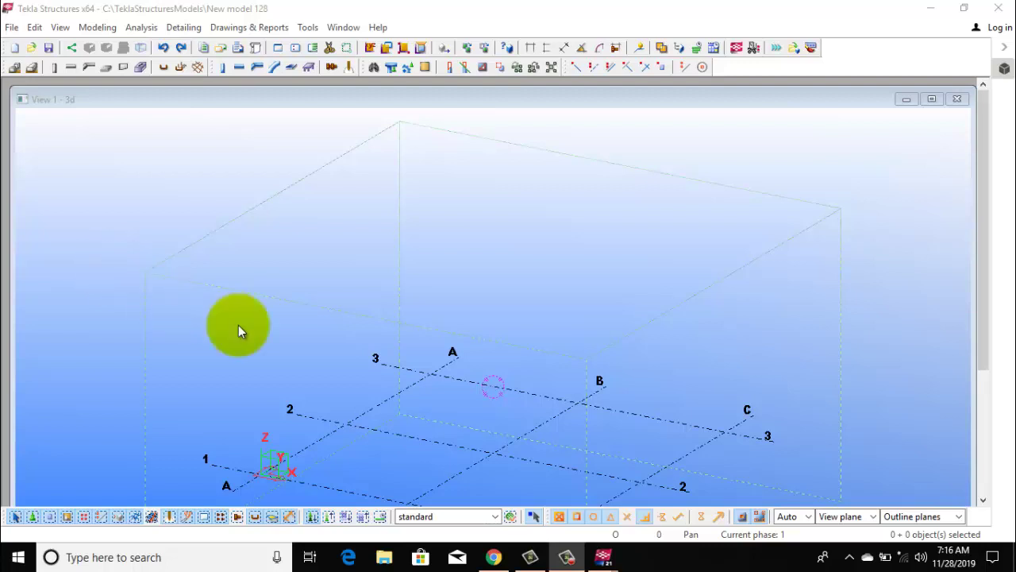
- Open the Component Catalog, search for 'rad' and select the Radial Grid component
middle_drag(582, 381, 574, 307)
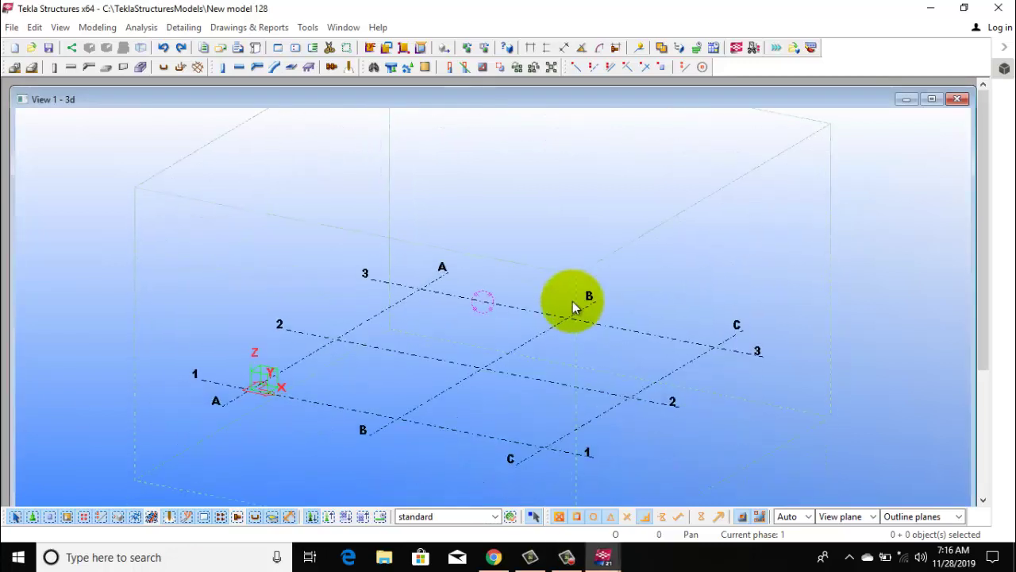
scroll(574, 402, up, 2)
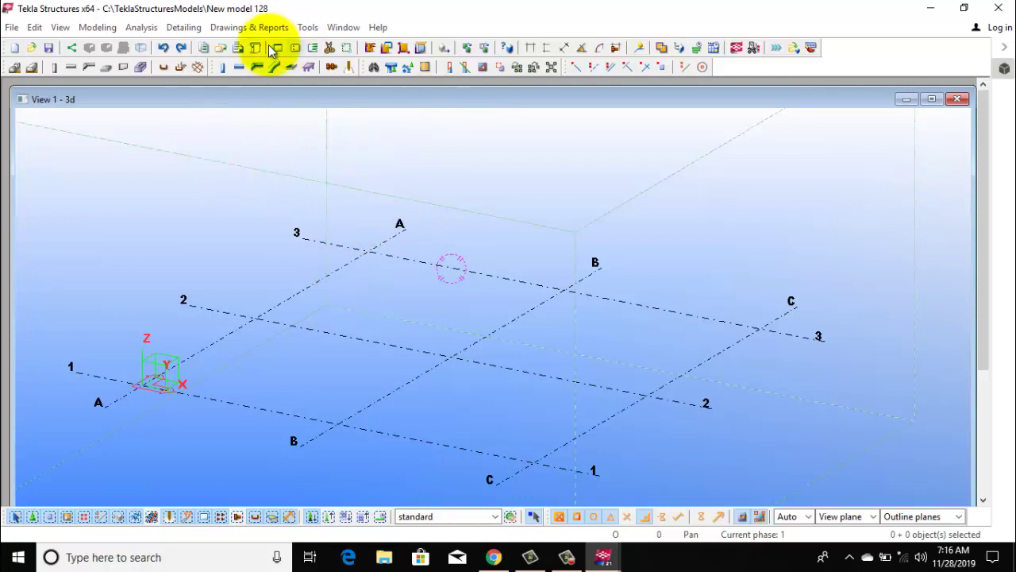
click(180, 32)
mouse_move(208, 44)
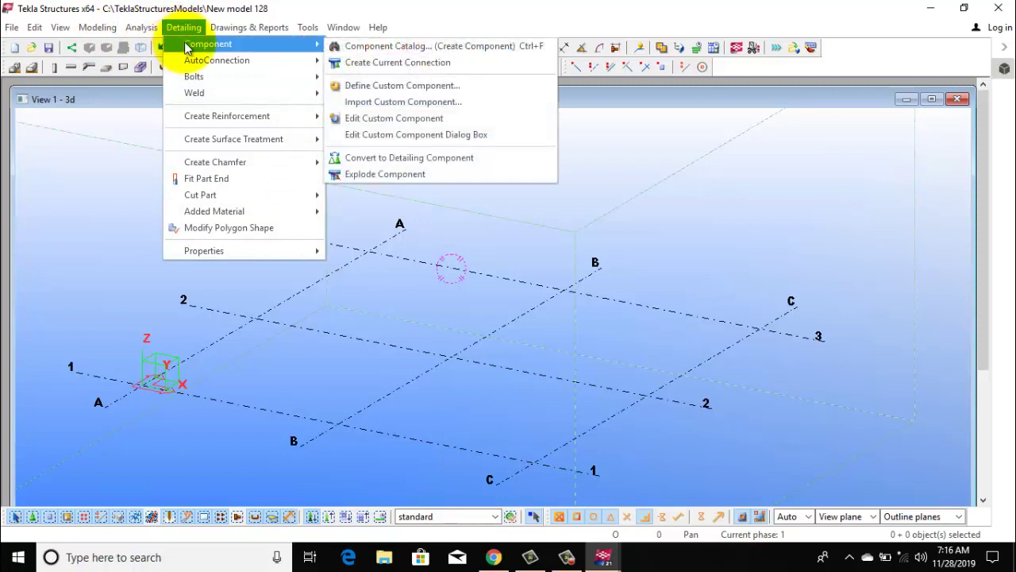
click(361, 48)
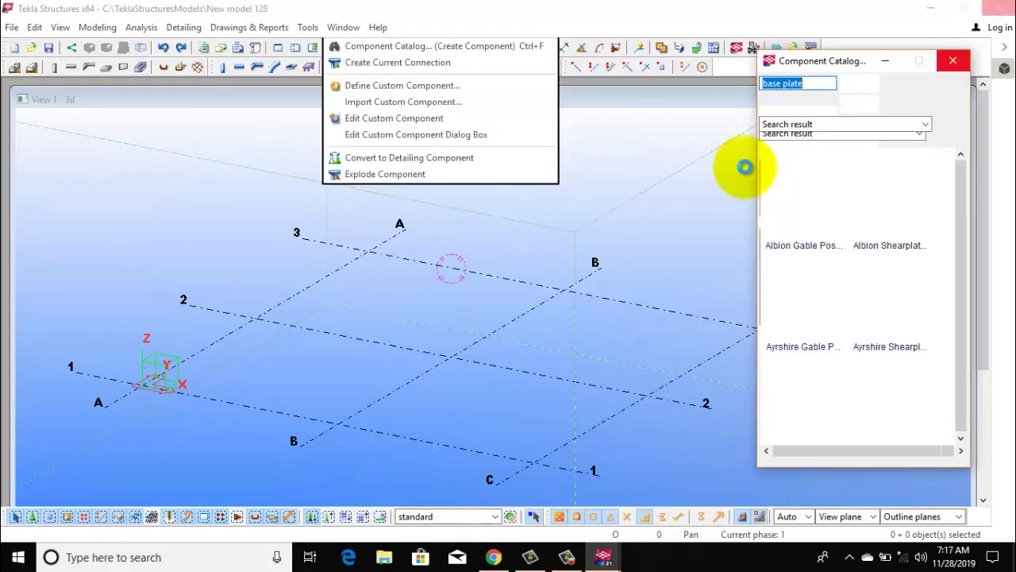
click(818, 101)
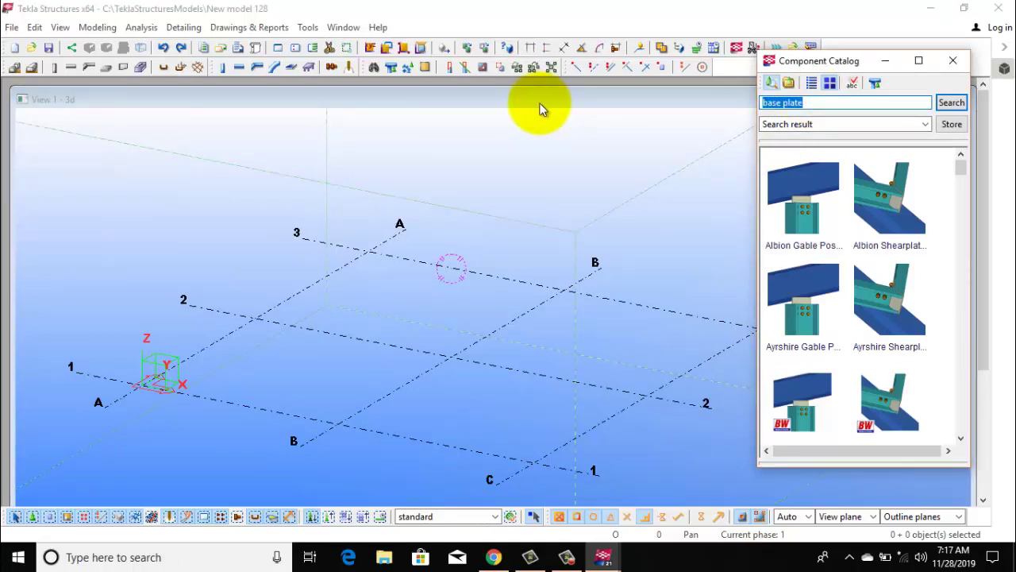
text(rad)
key(Return)
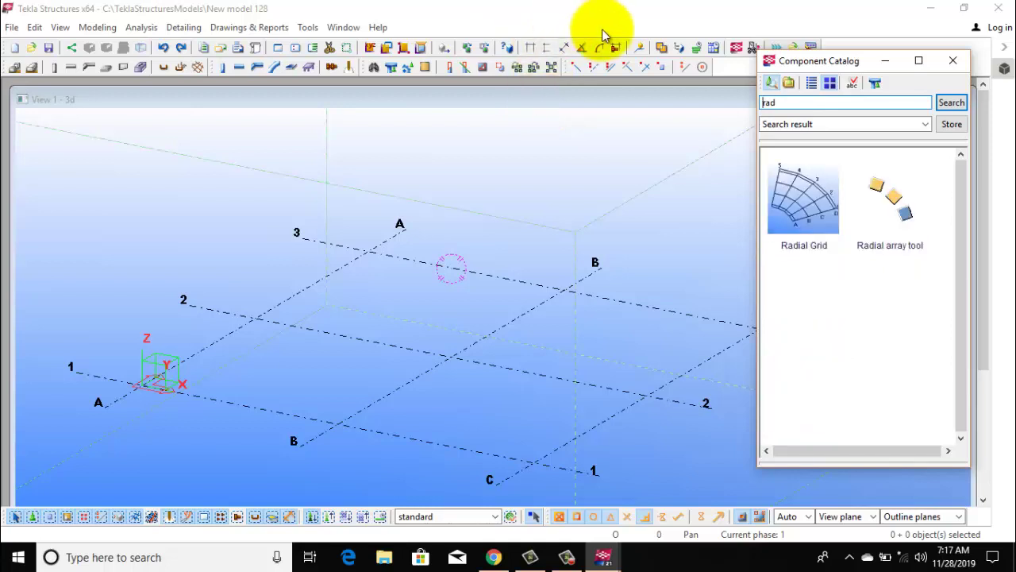
click(788, 213)
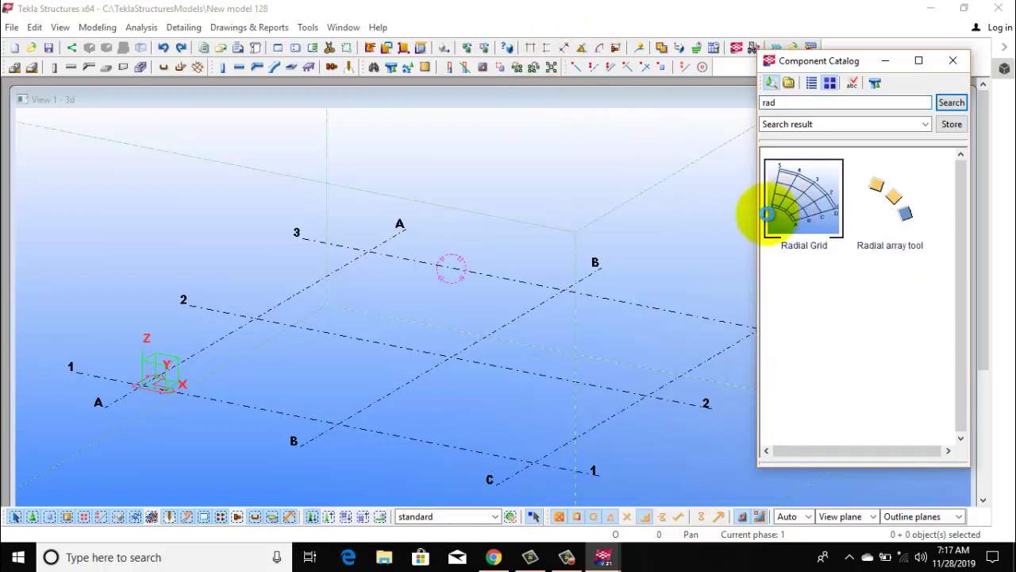
- Place a default radial grid with its origin near grid B/2 and end the command
double_click(768, 213)
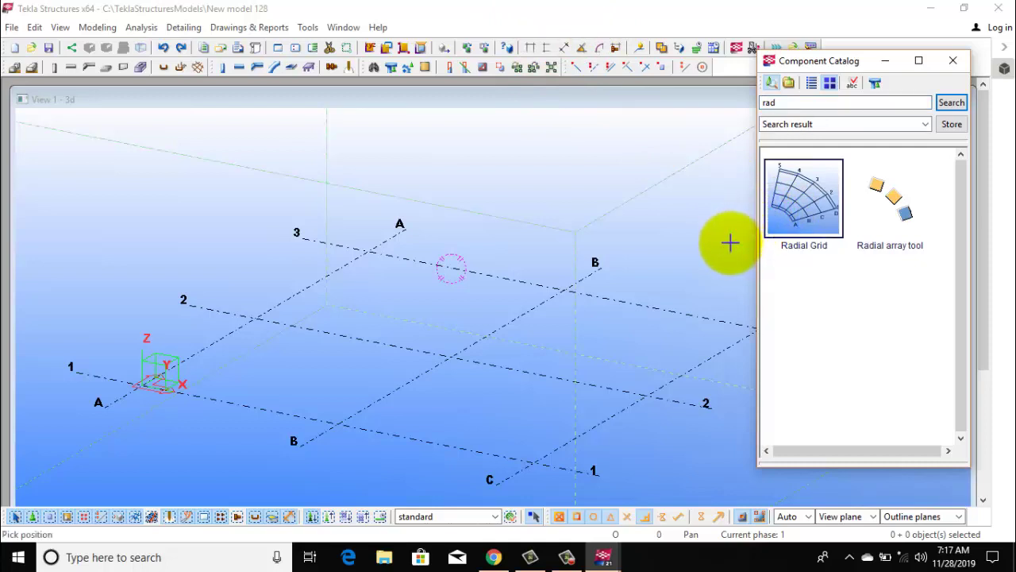
click(451, 359)
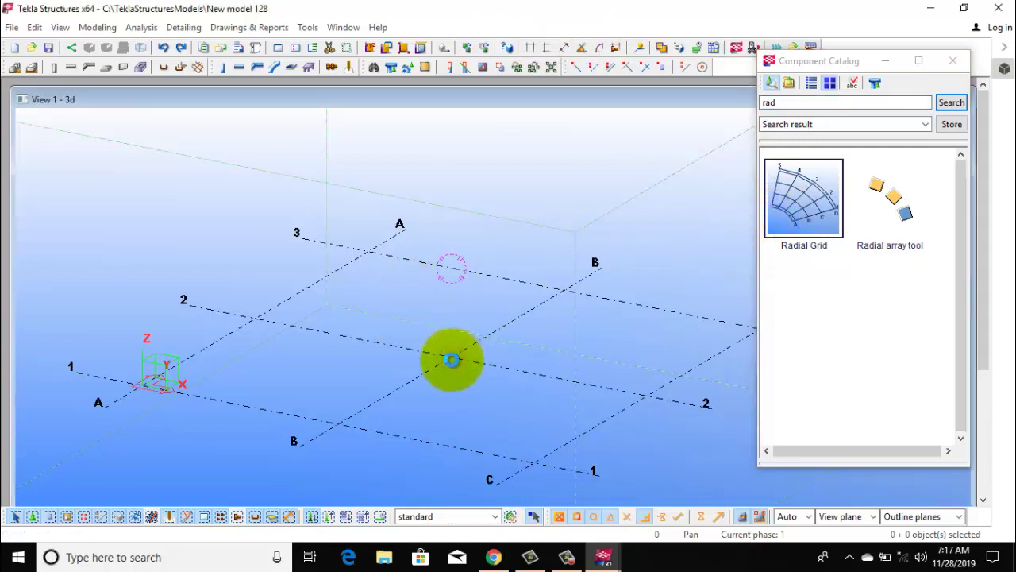
middle_drag(533, 340, 363, 283)
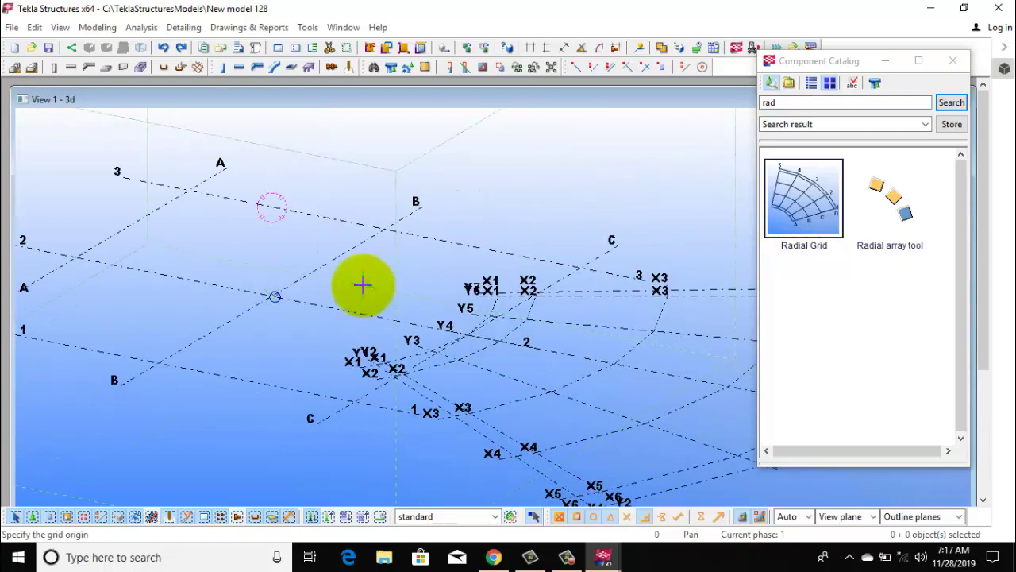
right_click(366, 278)
click(376, 284)
scroll(376, 284, down, 3)
middle_drag(567, 310, 419, 266)
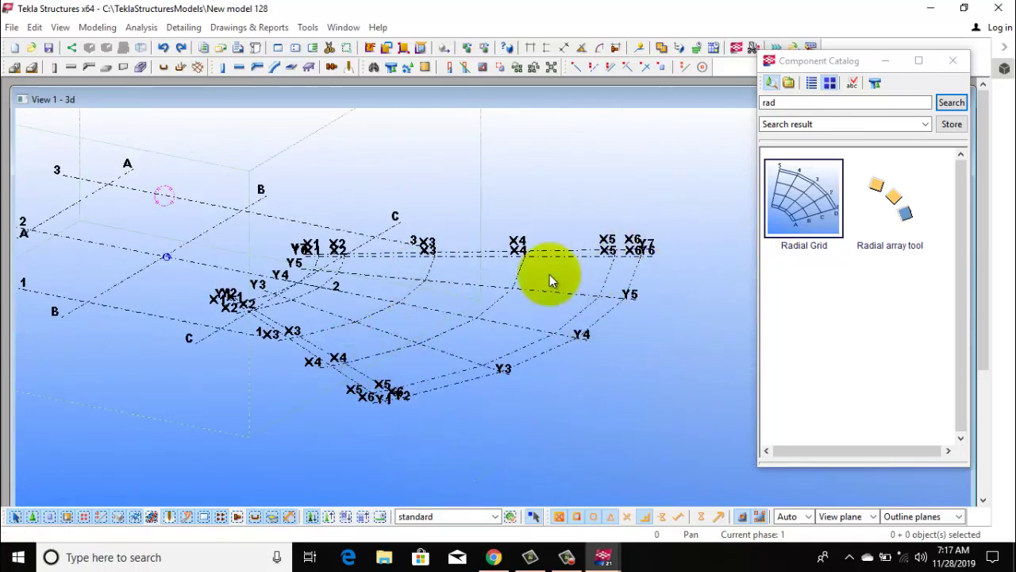
scroll(484, 293, up, 3)
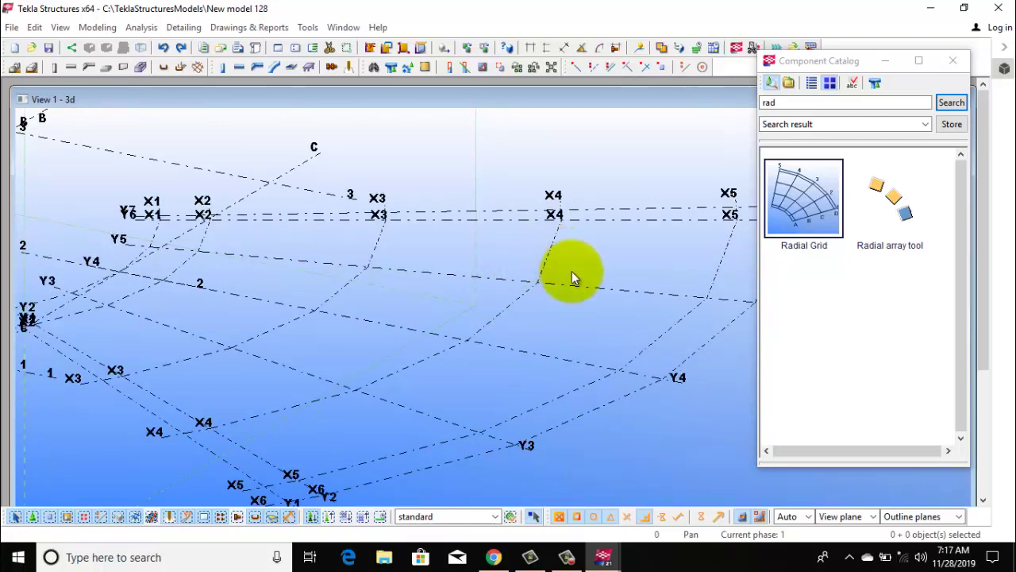
scroll(582, 266, down, 2)
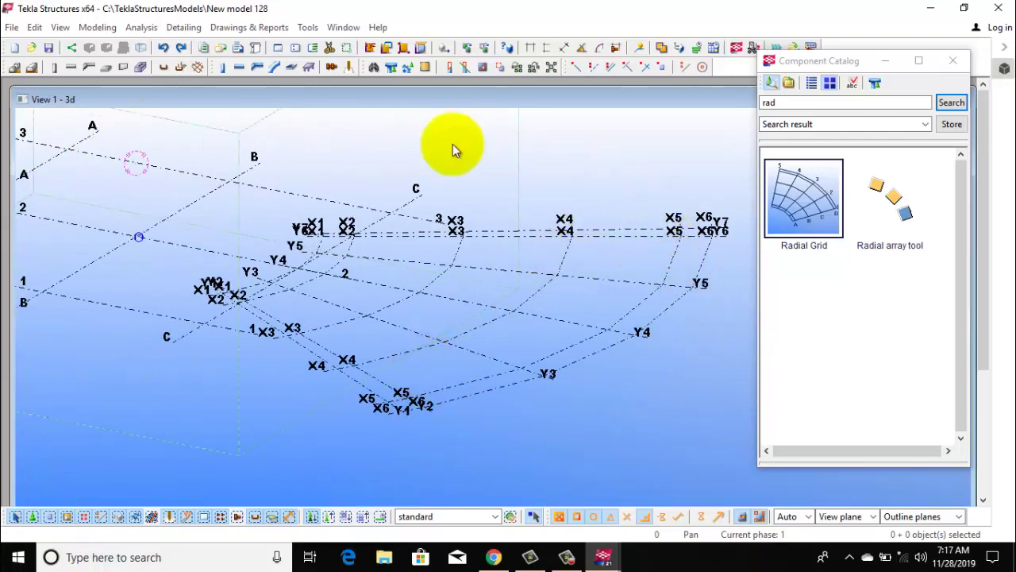
- Delete the original rectangular A–C, 1–3 grid
middle_drag(294, 313, 435, 325)
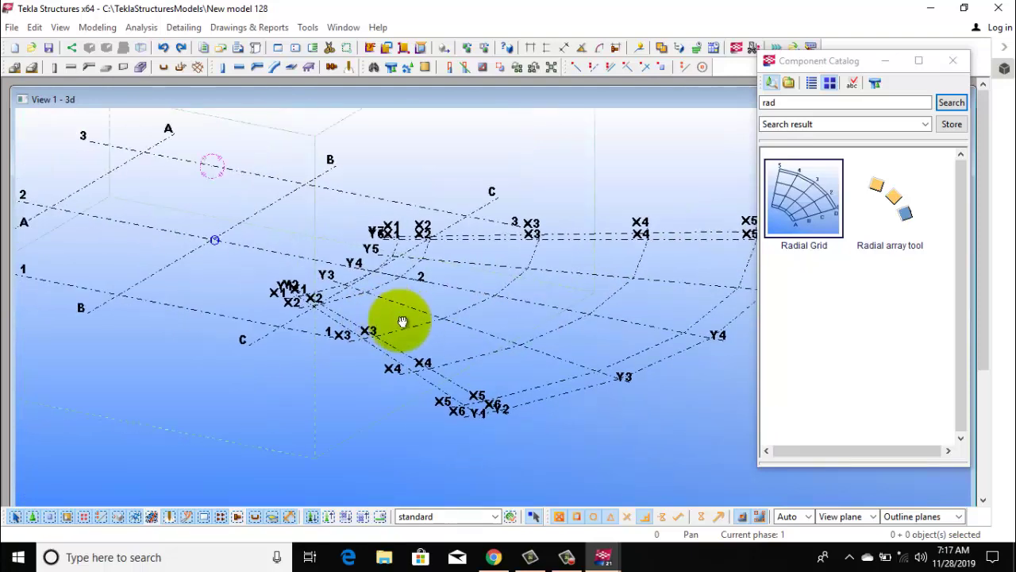
drag(265, 278, 134, 327)
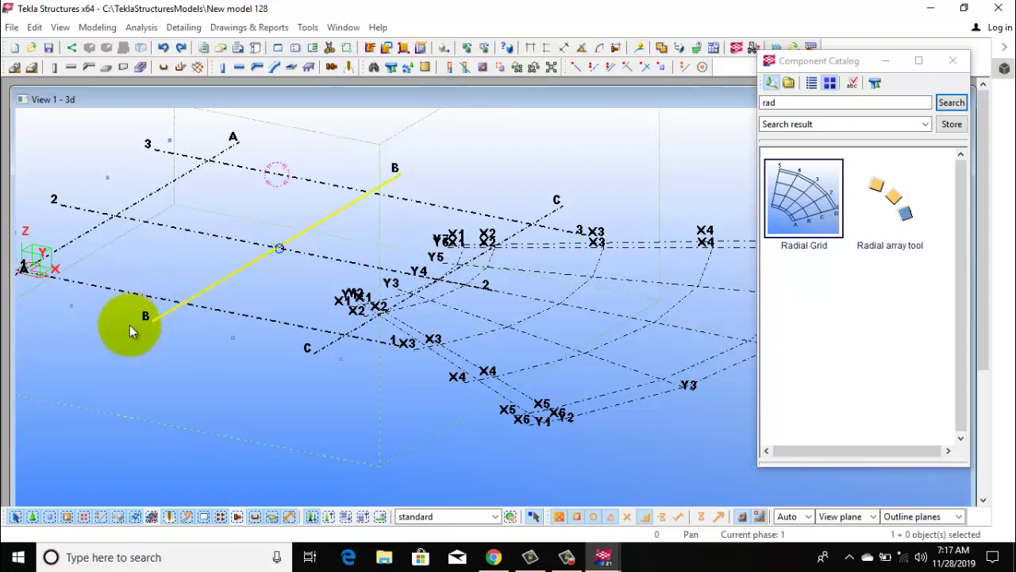
right_click(182, 373)
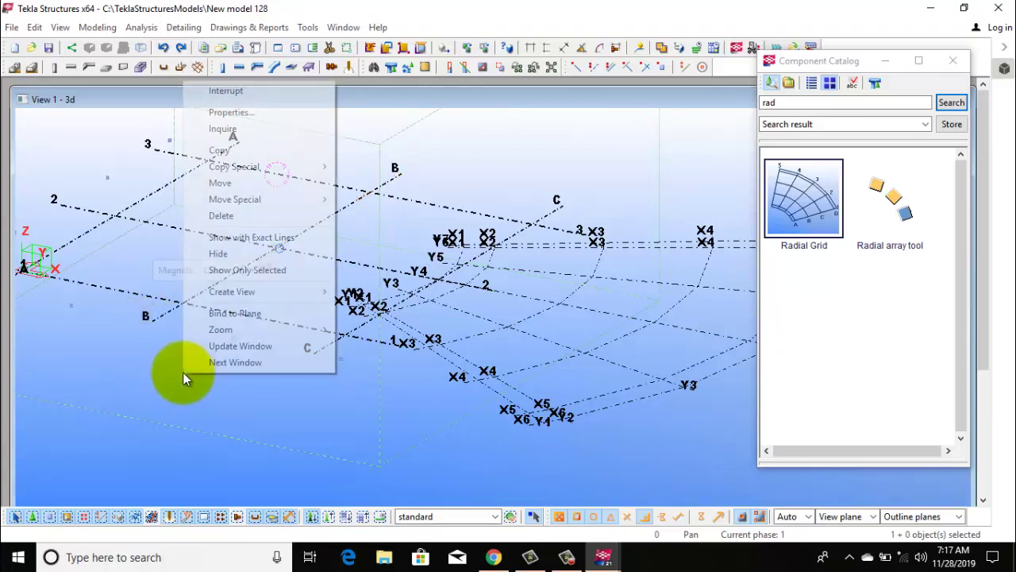
click(220, 215)
click(474, 308)
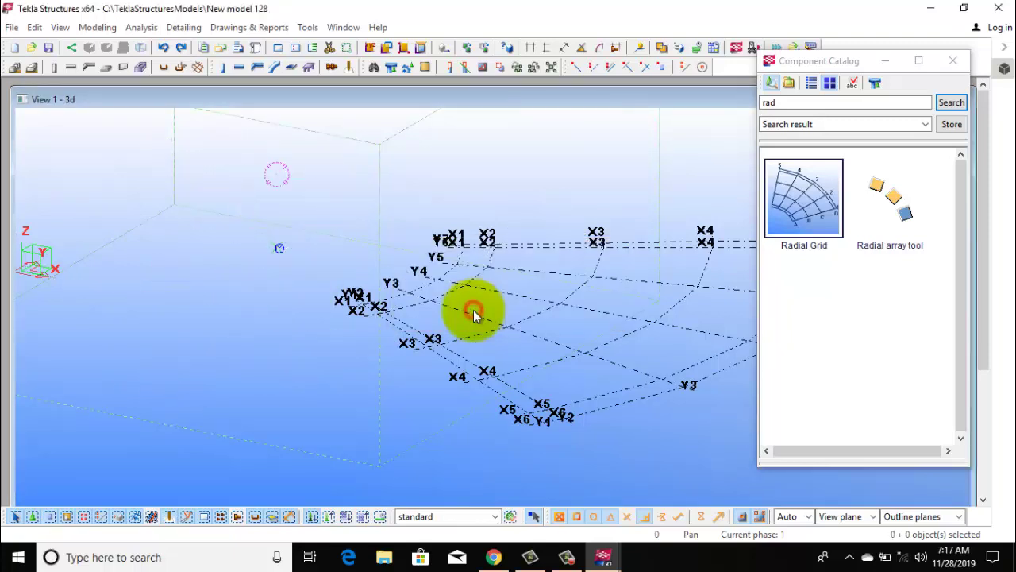
- Open the radial grid's properties and change the X coordinates to 0.00 10000
double_click(528, 329)
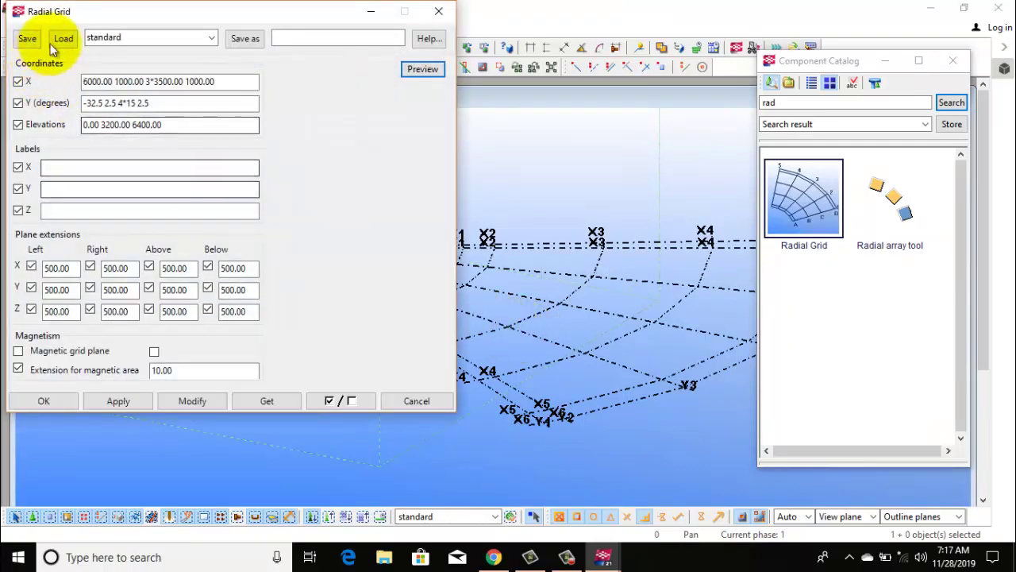
drag(84, 13, 226, 40)
drag(315, 58, 342, 59)
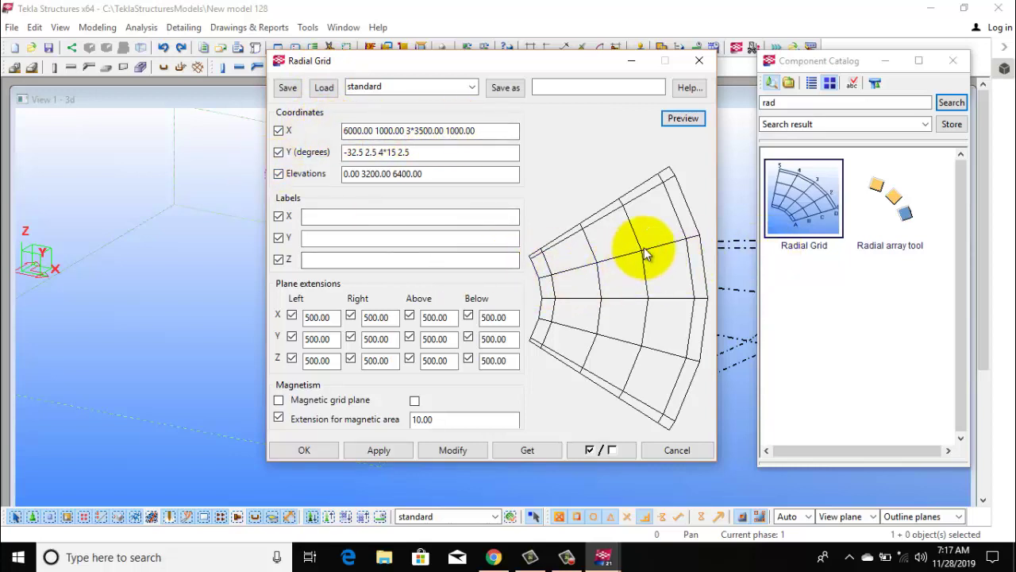
drag(485, 130, 343, 130)
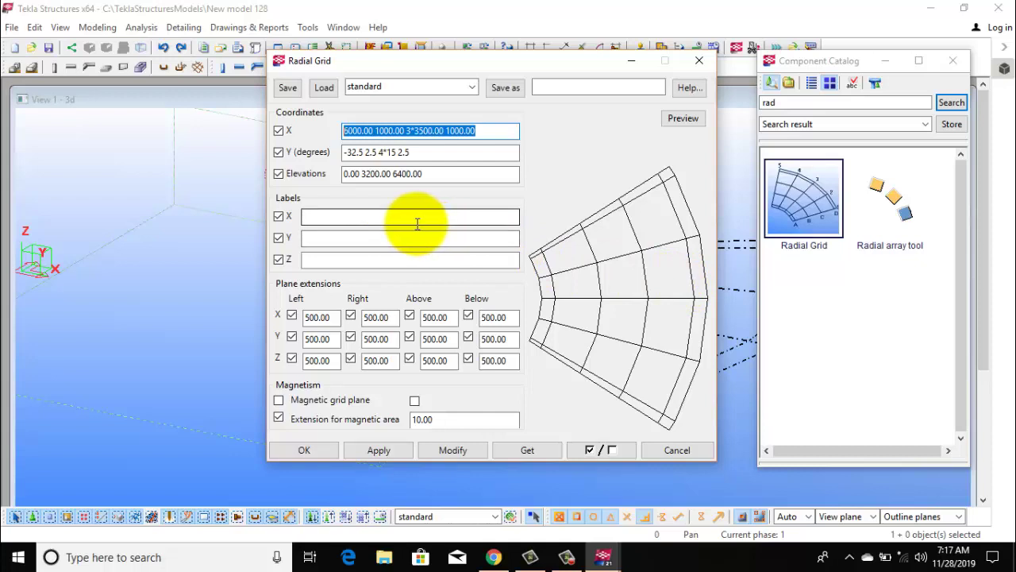
text(10000)
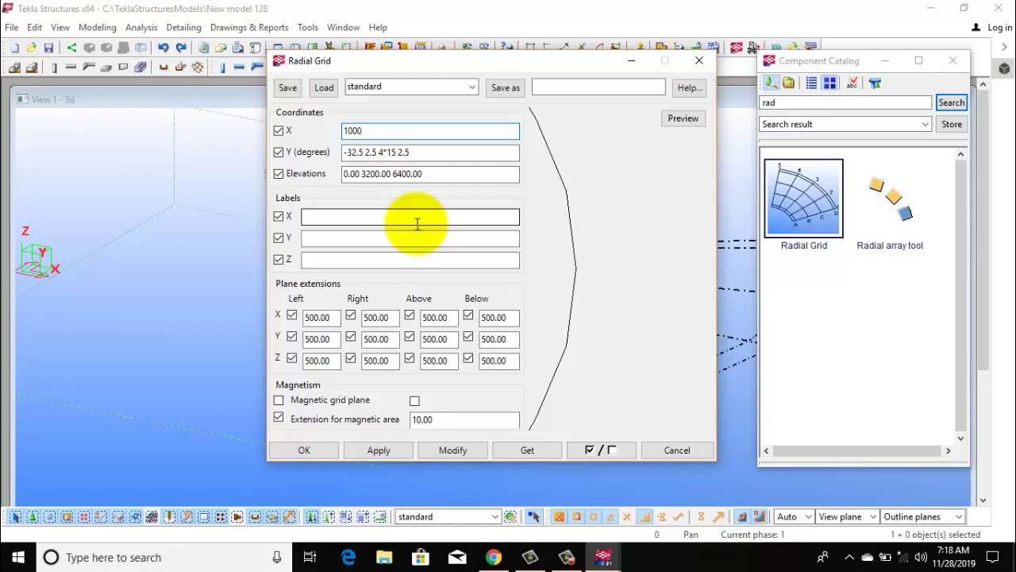
click(344, 130)
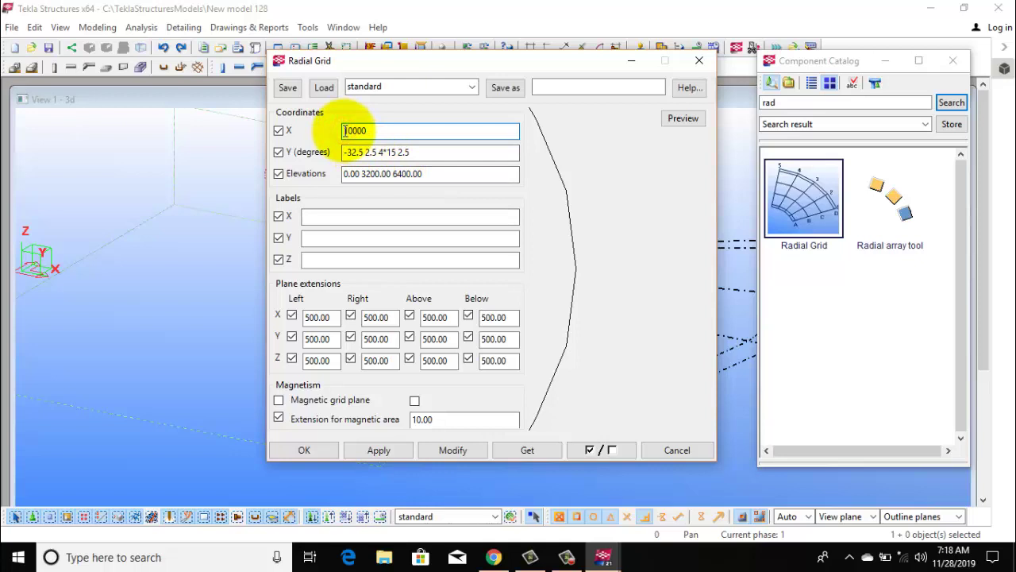
text(0 .00)
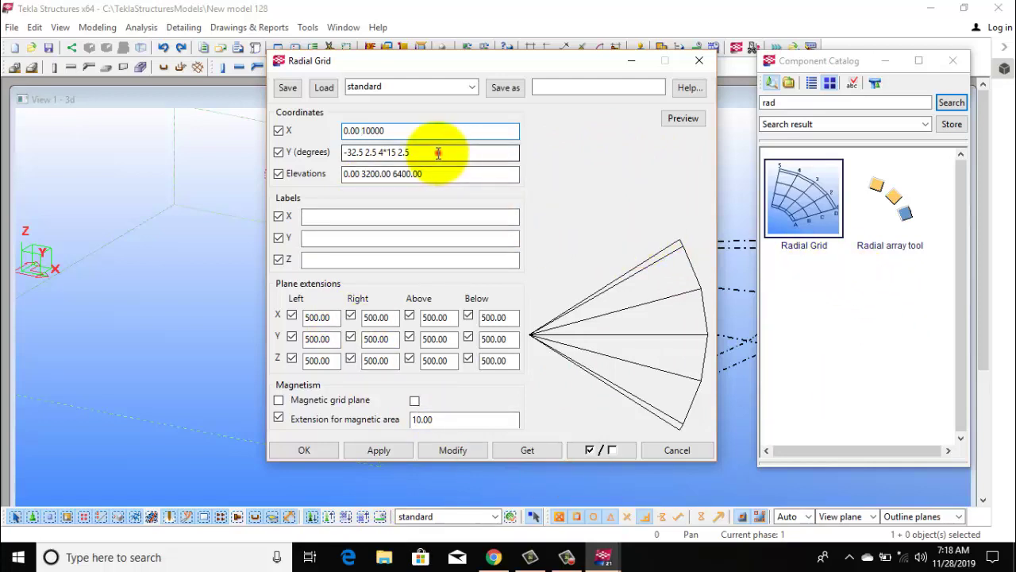
- Set the radial grid's Y degrees to 70*6
drag(438, 151, 280, 152)
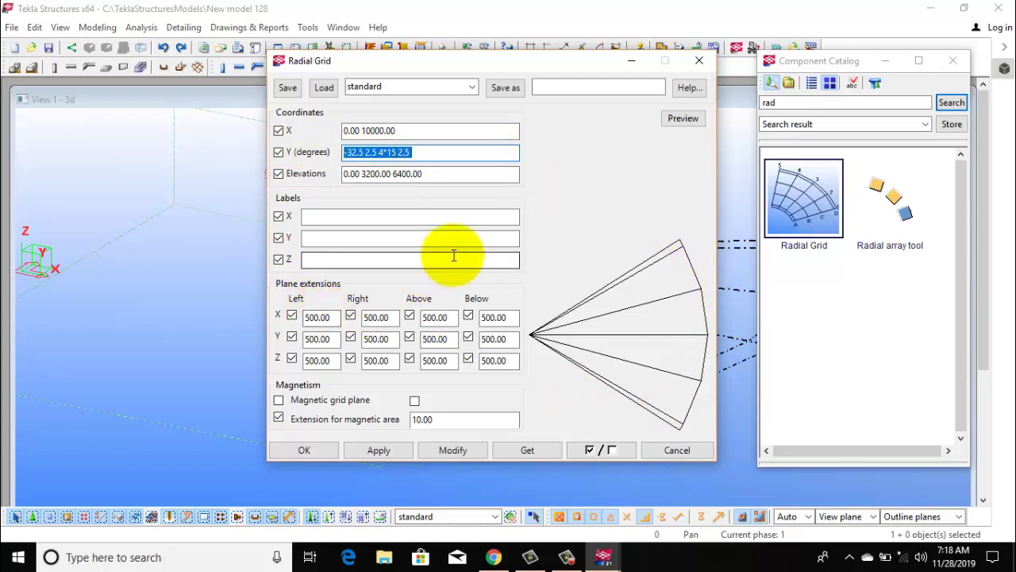
text(70)
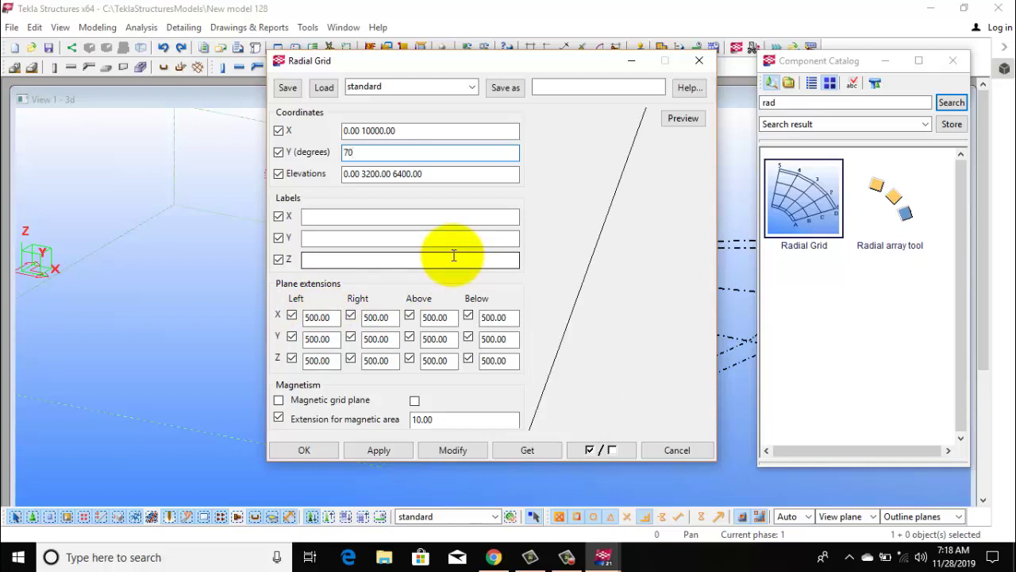
text(*6)
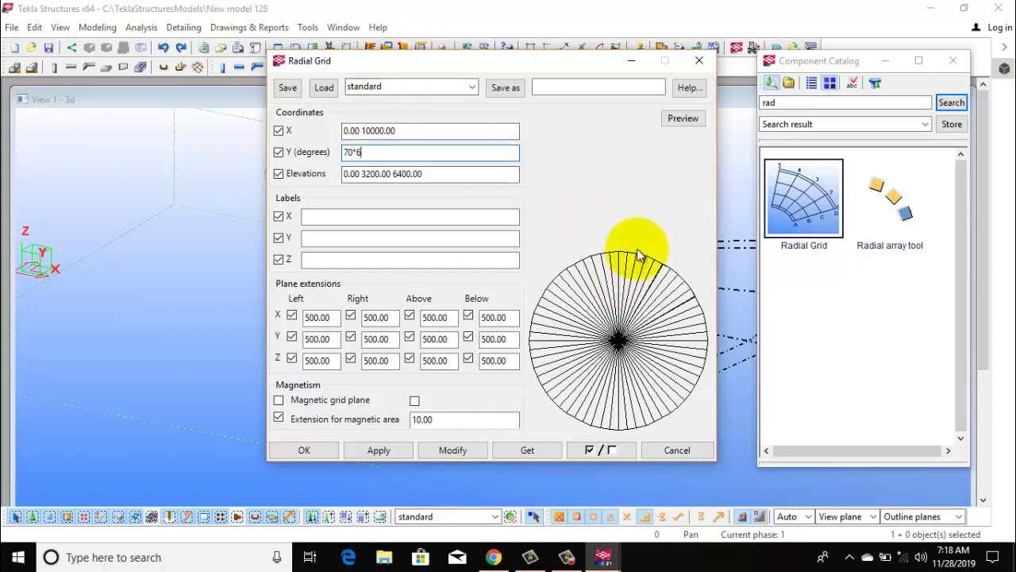
click(352, 152)
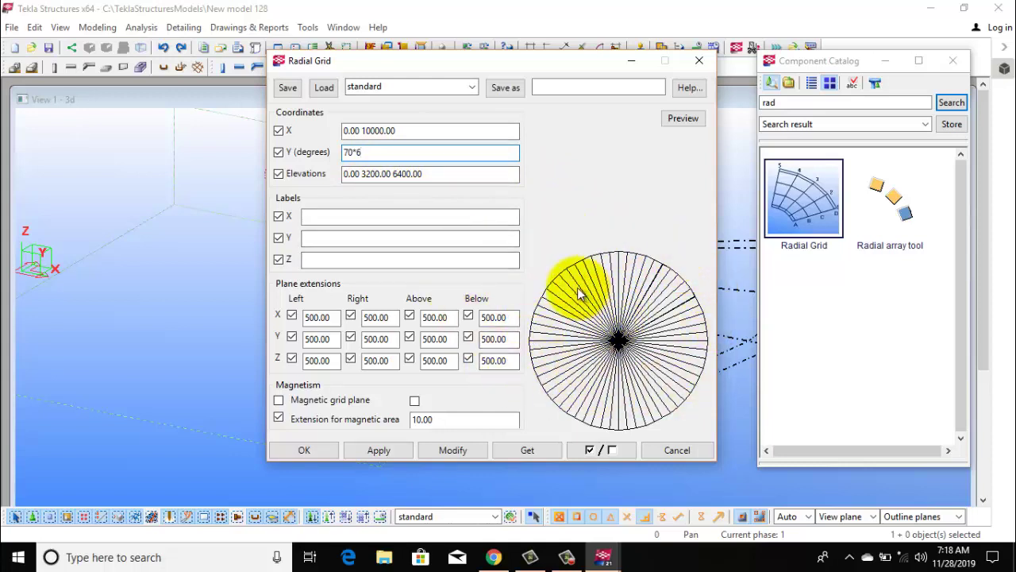
- Change the elevations to 0.00 6000.00 8000.00 and apply them to the grid
drag(432, 174, 364, 181)
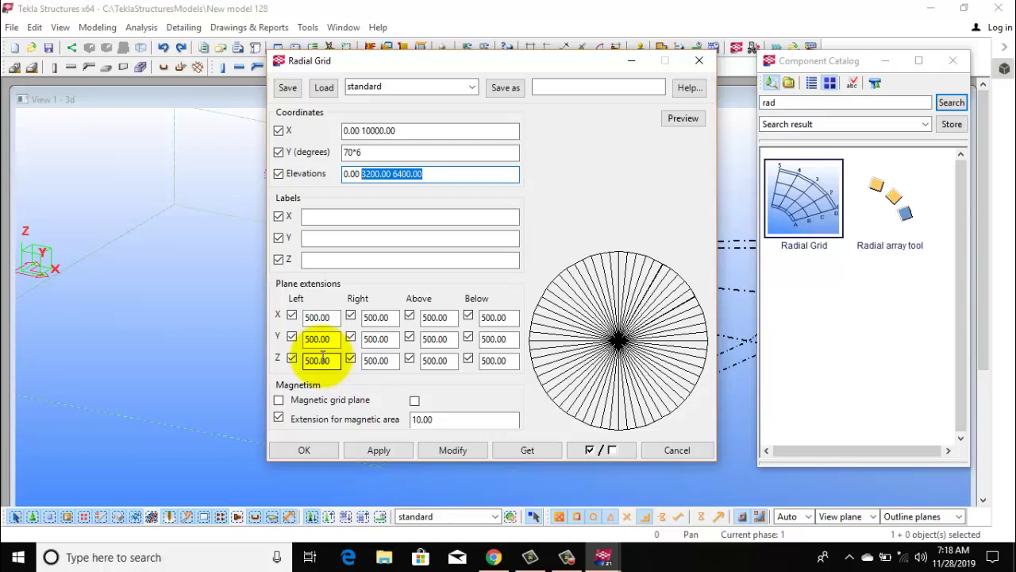
text(8000)
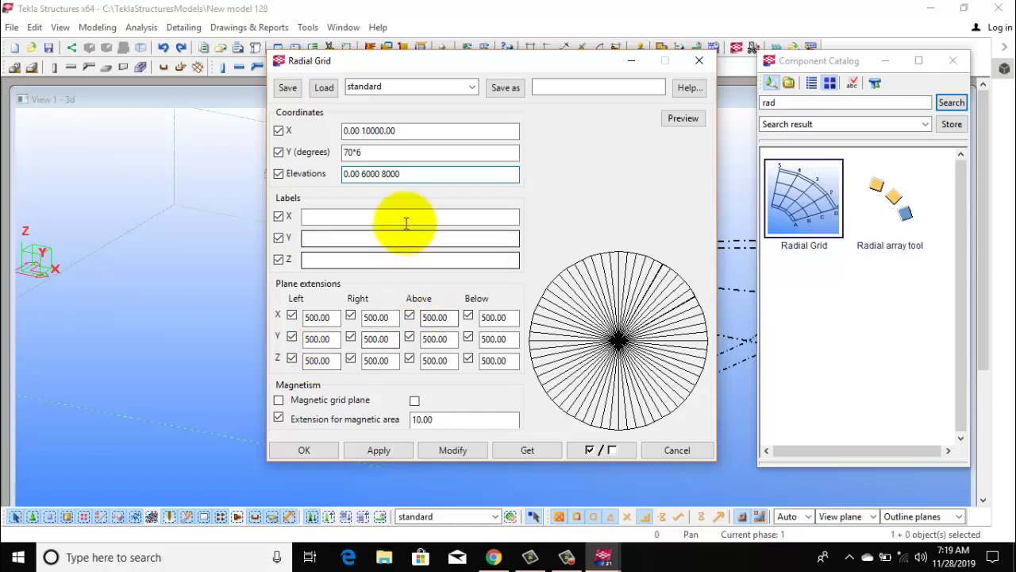
click(408, 175)
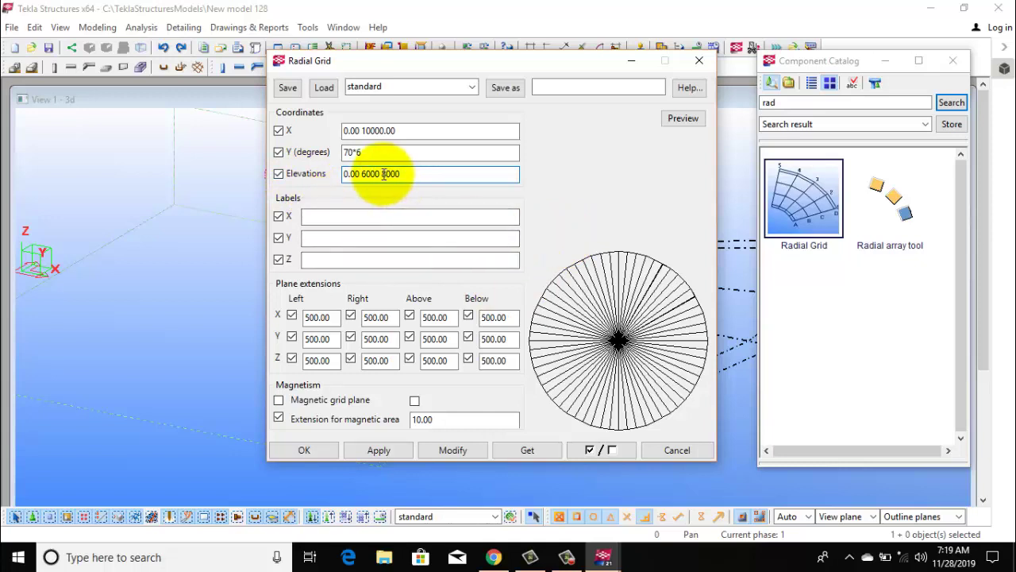
drag(362, 174, 397, 174)
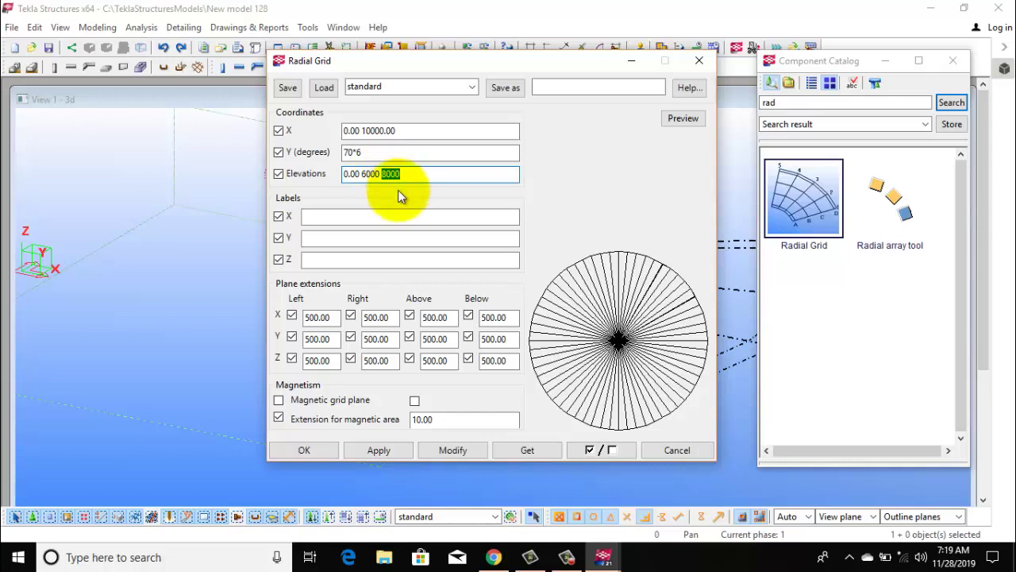
click(405, 174)
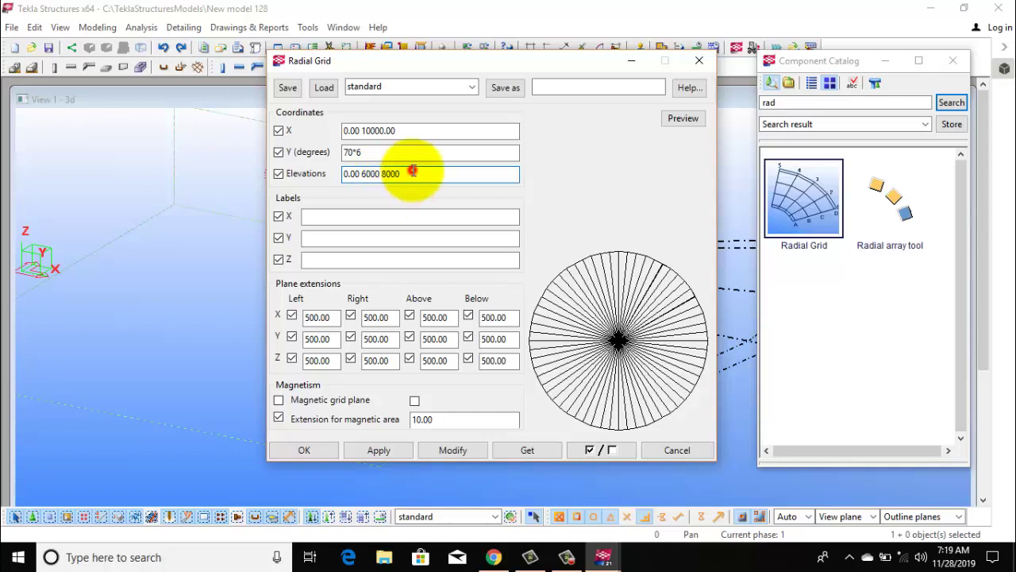
click(374, 151)
click(428, 174)
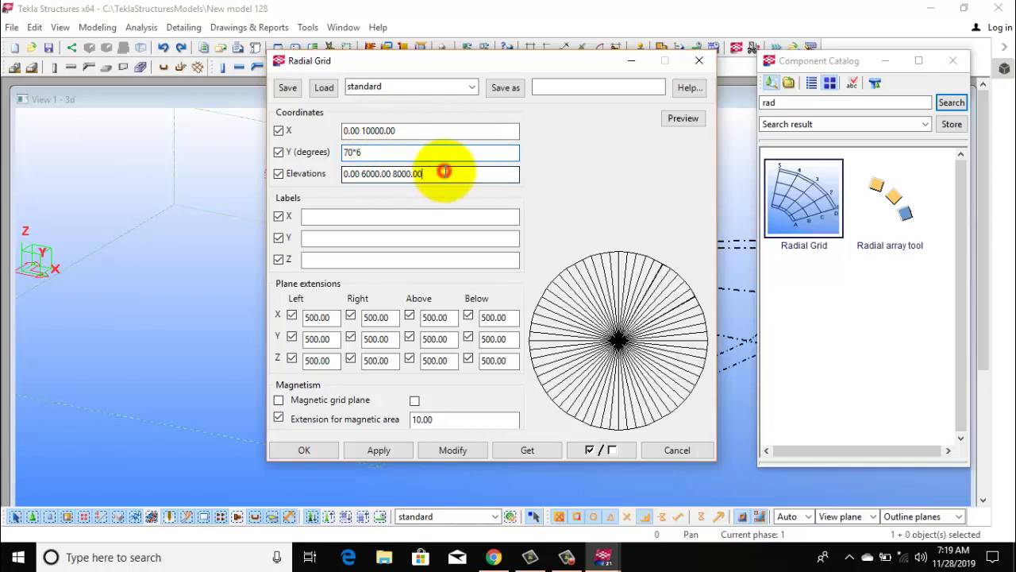
click(439, 451)
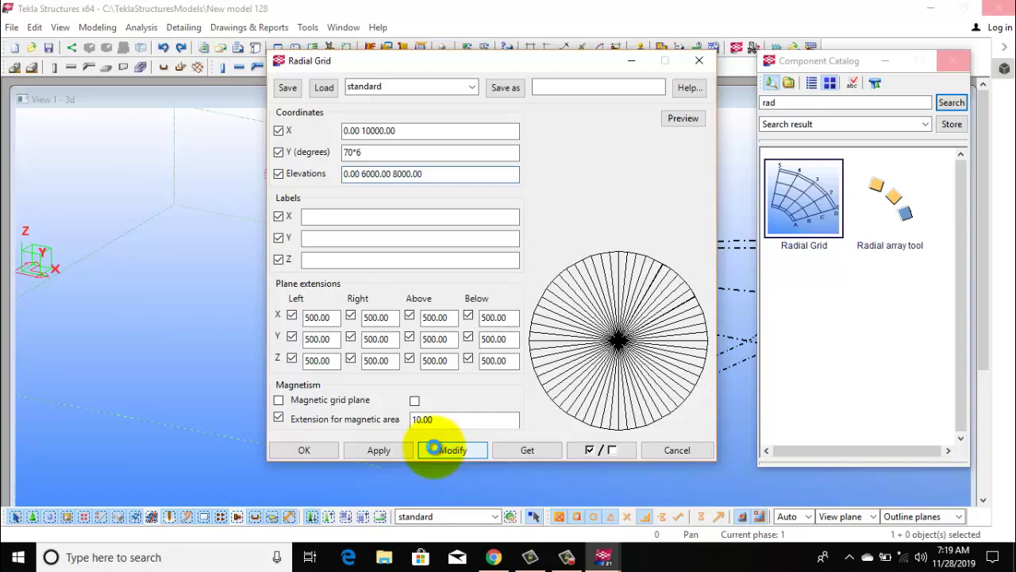
- Apply the updated grid, close the Radial Grid dialog and interrupt the command
click(434, 447)
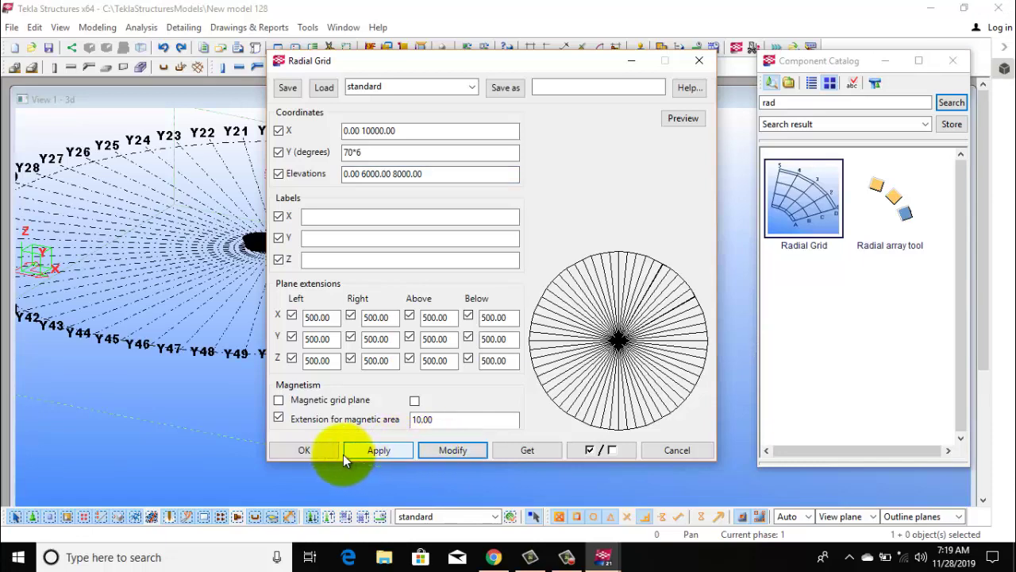
click(304, 449)
mouse_move(306, 446)
ctrl+middle_down()
mouse_move(360, 411)
mouse_move(391, 425)
mouse_move(316, 370)
ctrl+middle_up()
right_click(148, 219)
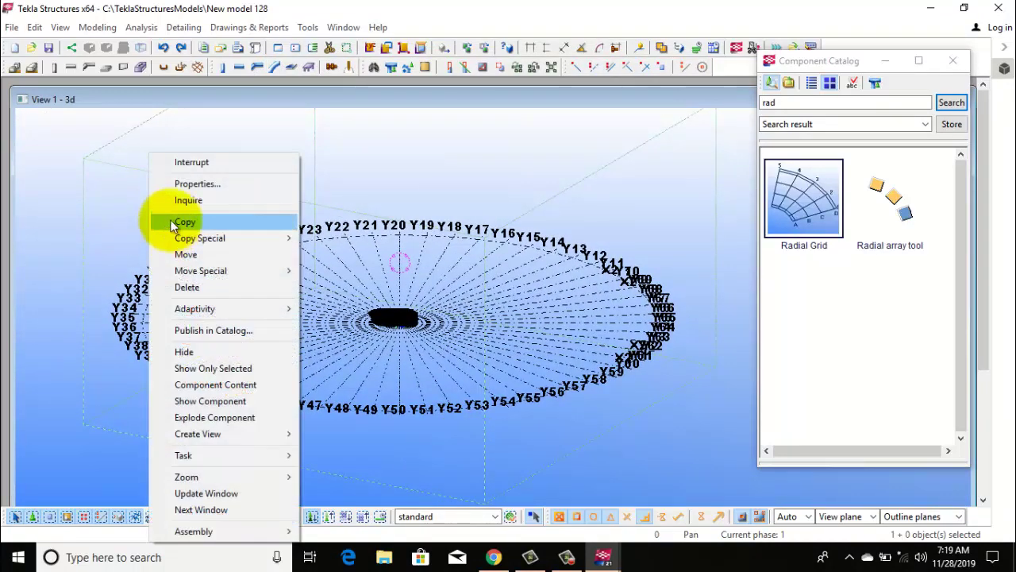
click(197, 162)
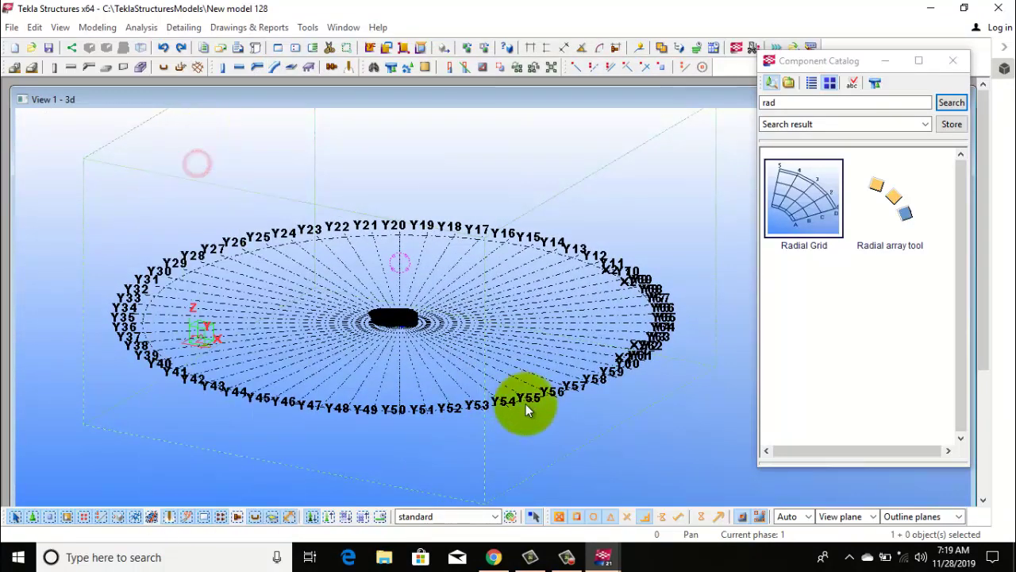
- Zoom the view to frame the full ring of numbered radial lines
scroll(381, 404, up, 2)
scroll(380, 405, up, 2)
scroll(393, 417, up, 2)
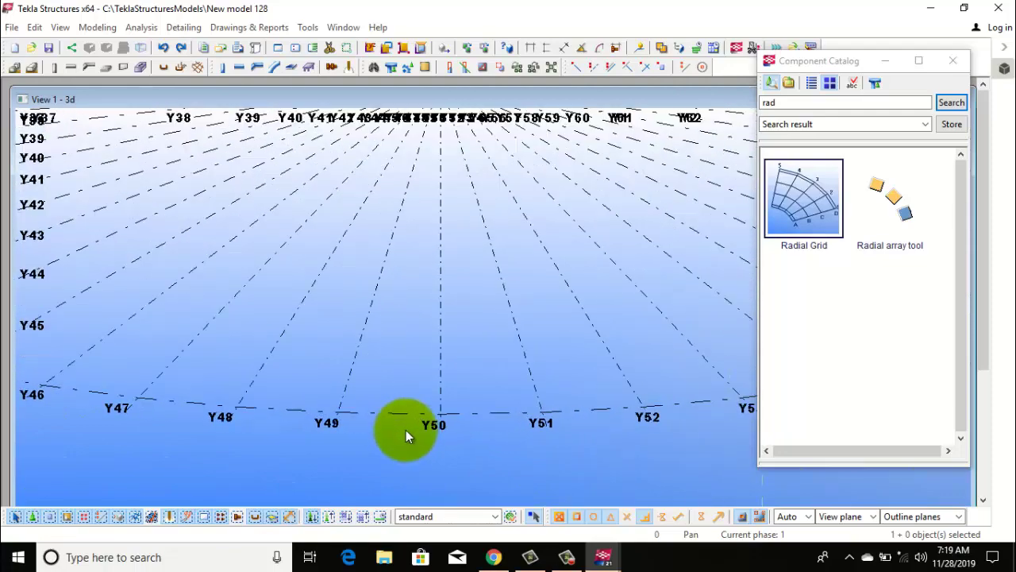
scroll(406, 429, up, 2)
scroll(406, 429, down, 3)
scroll(406, 430, down, 2)
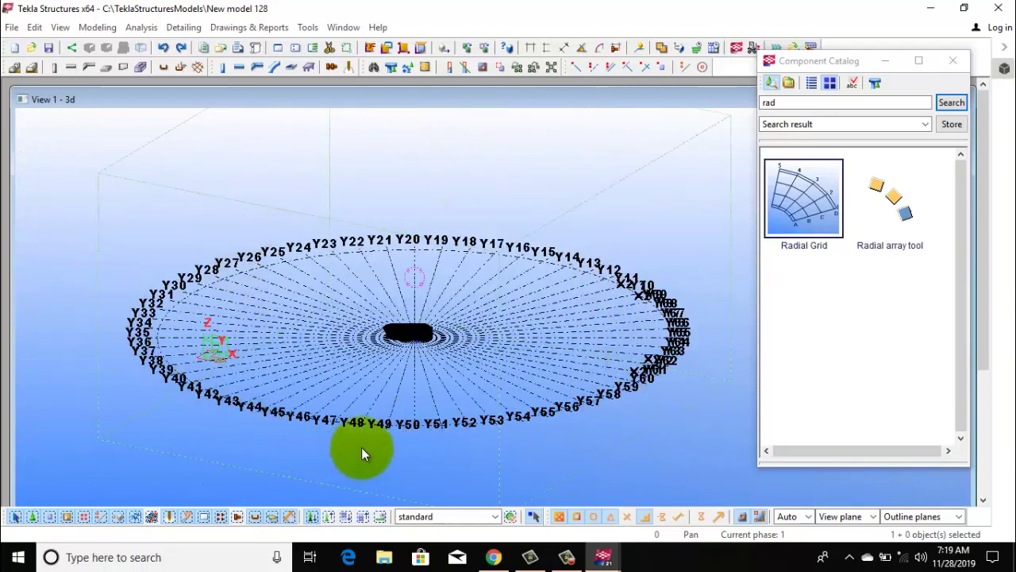
scroll(361, 447, up, 2)
scroll(361, 448, up, 2)
scroll(360, 447, up, 2)
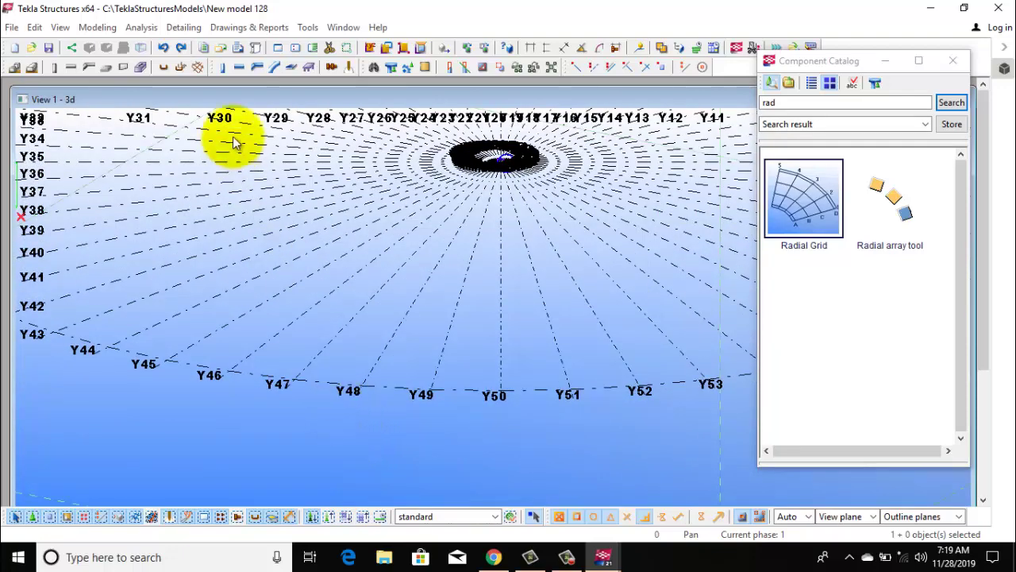
- Create a curved beam on the outer ring through grid lines Y49, Y50 and Y51
click(272, 68)
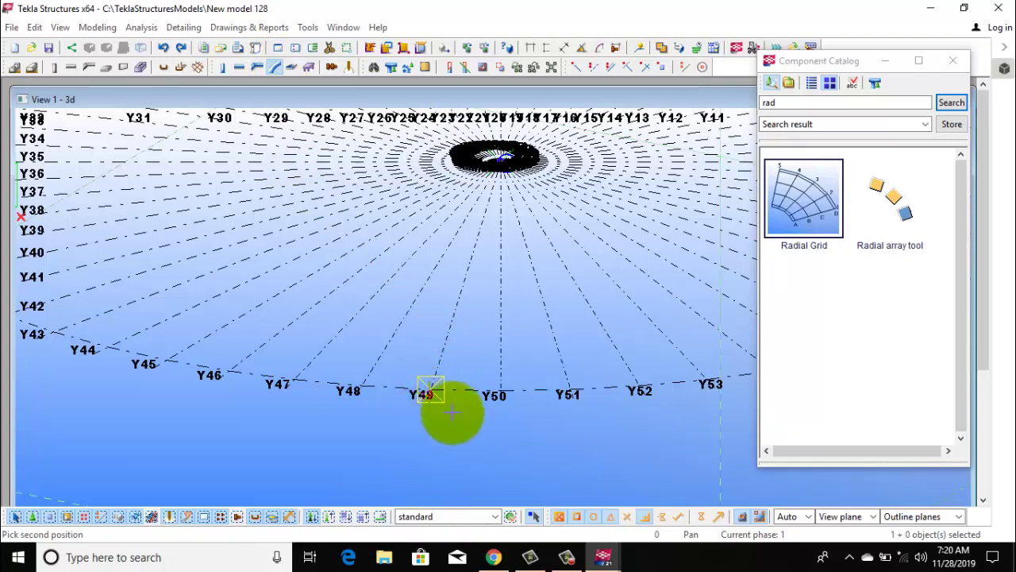
click(501, 395)
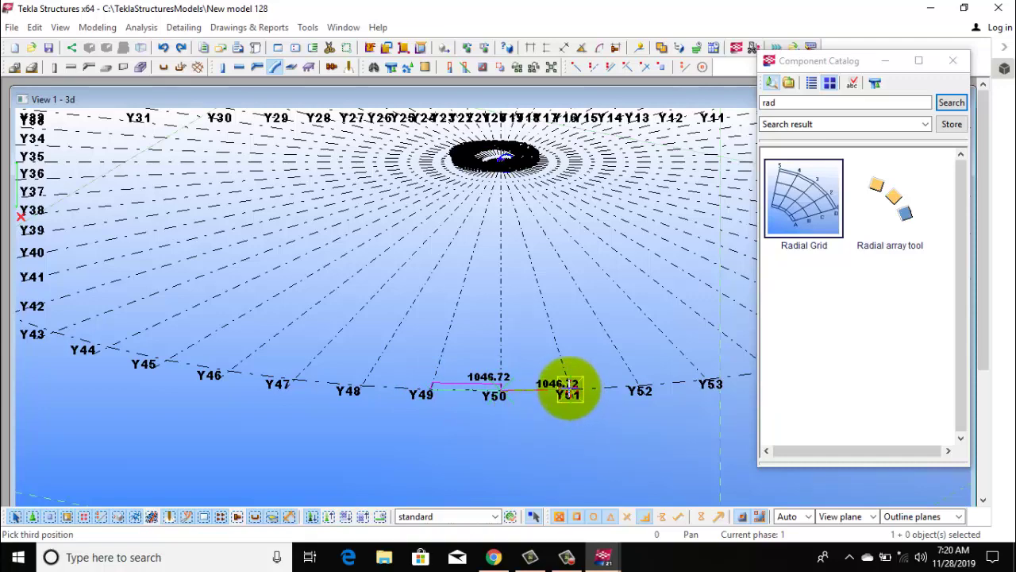
click(570, 393)
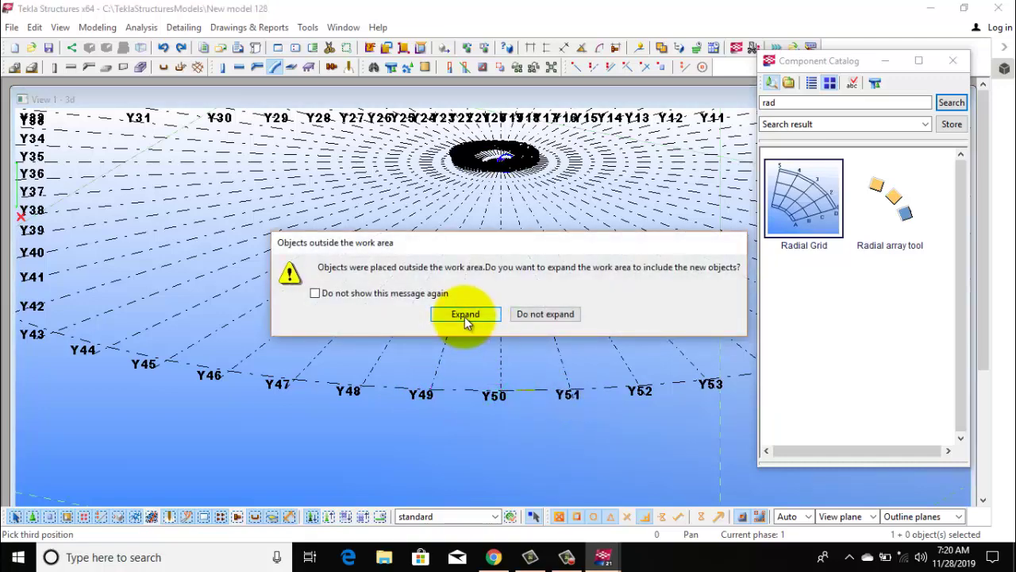
click(464, 316)
middle_drag(476, 475, 351, 193)
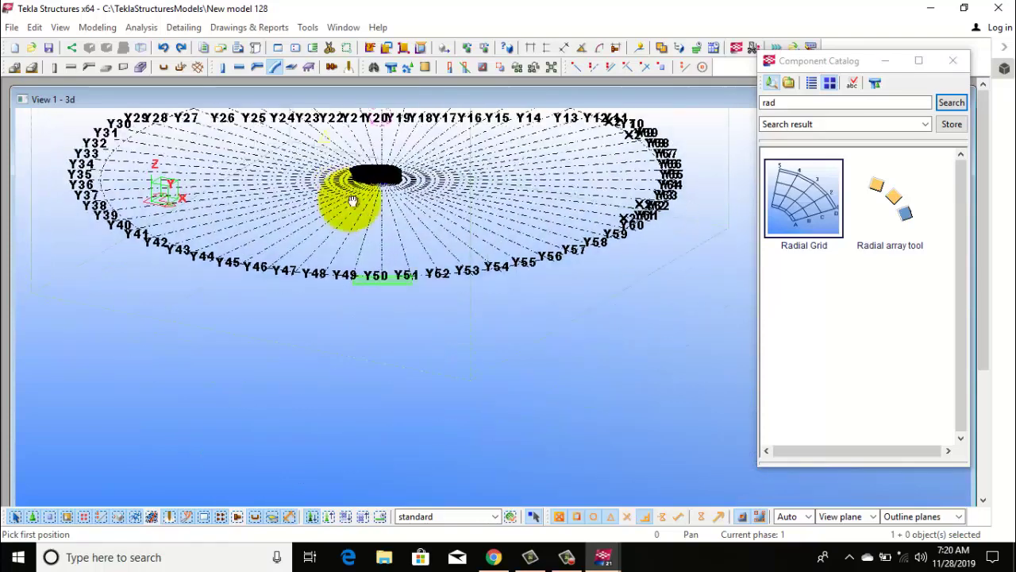
right_click(412, 205)
key(Escape)
scroll(385, 289, up, 2)
scroll(385, 288, up, 2)
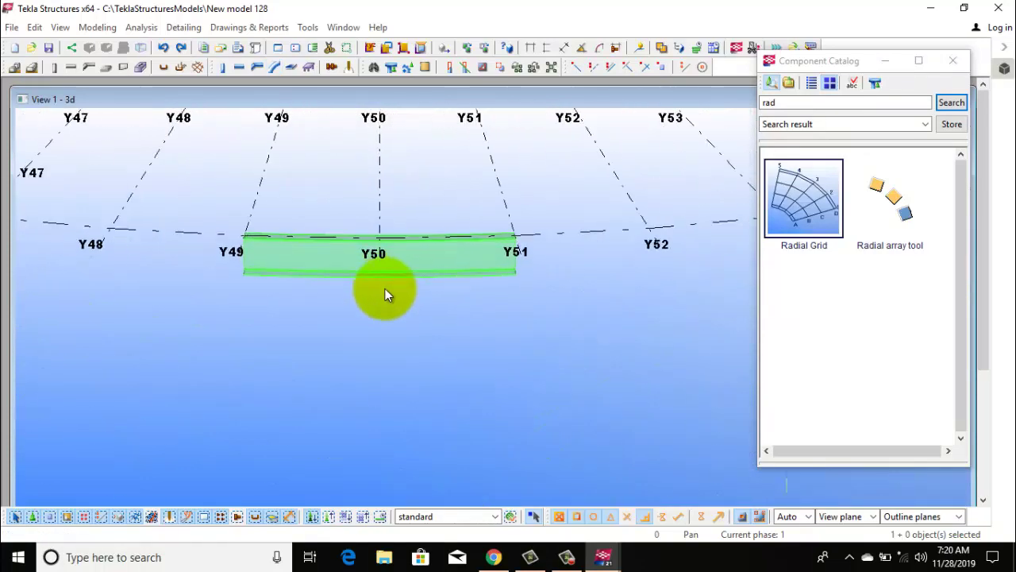
scroll(385, 288, up, 2)
scroll(457, 266, up, 2)
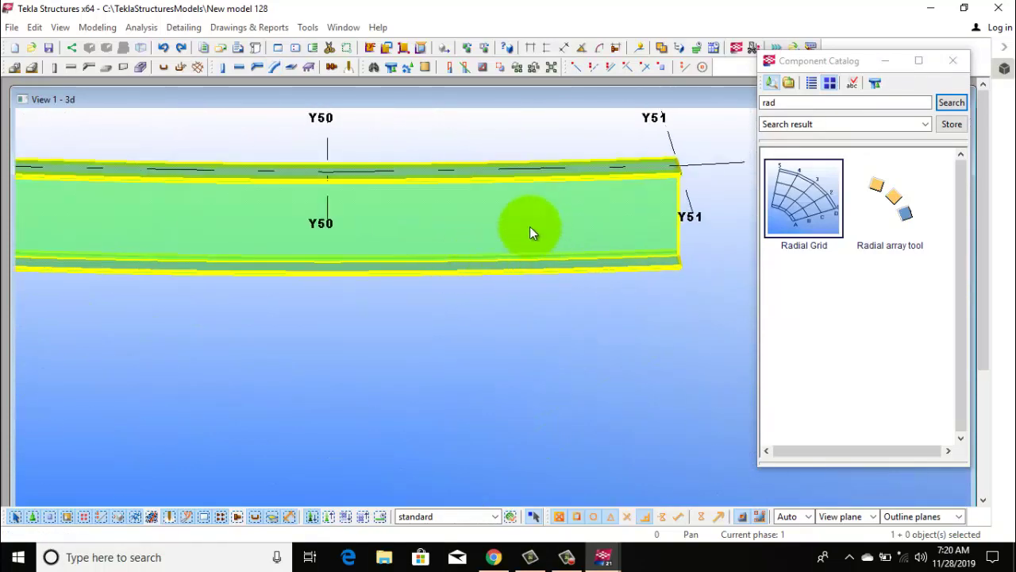
middle_drag(502, 270, 505, 343)
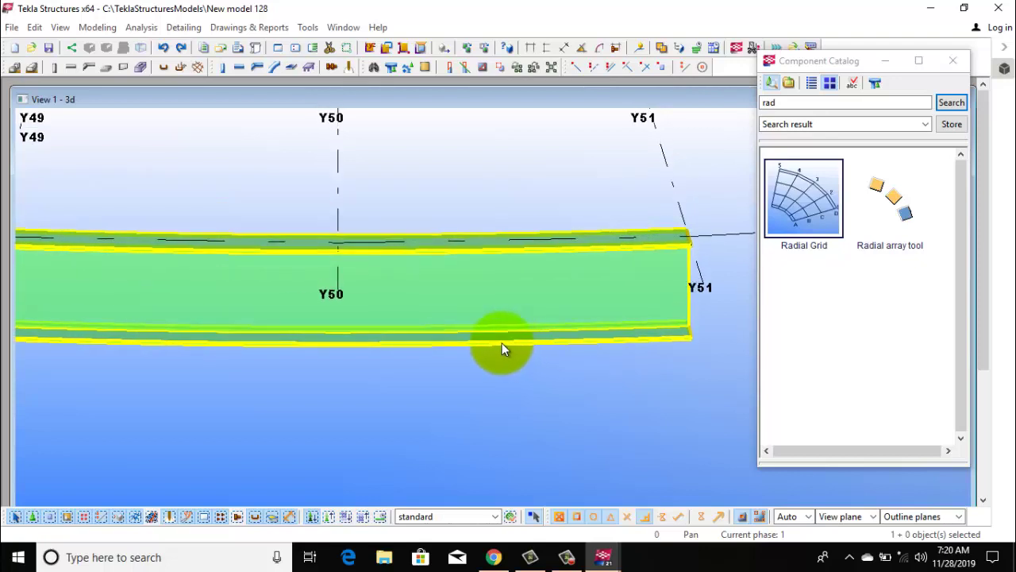
- Change the curved beam's profile from ISMB300 to PLT 20*2000
scroll(499, 341, down, 2)
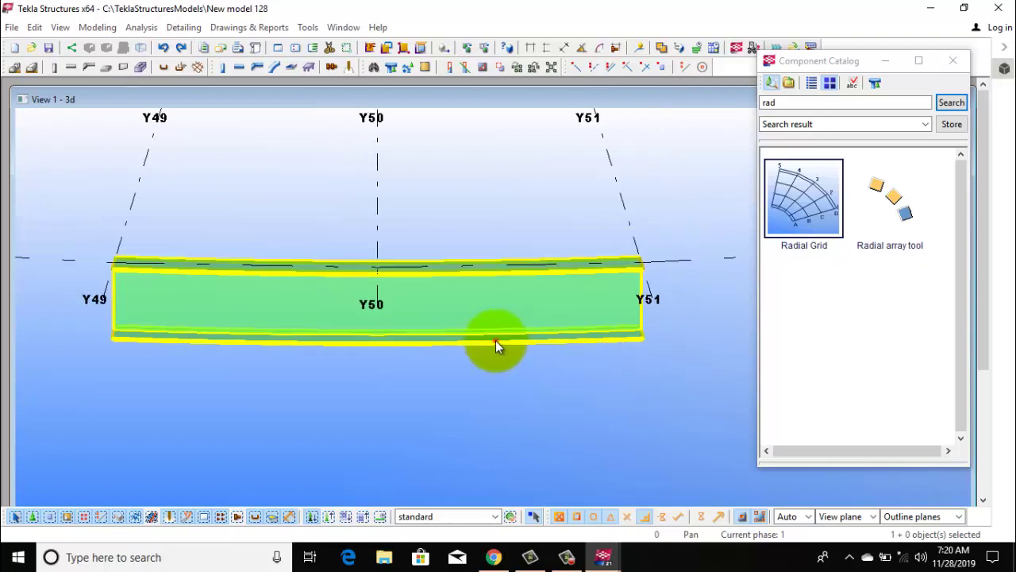
double_click(495, 340)
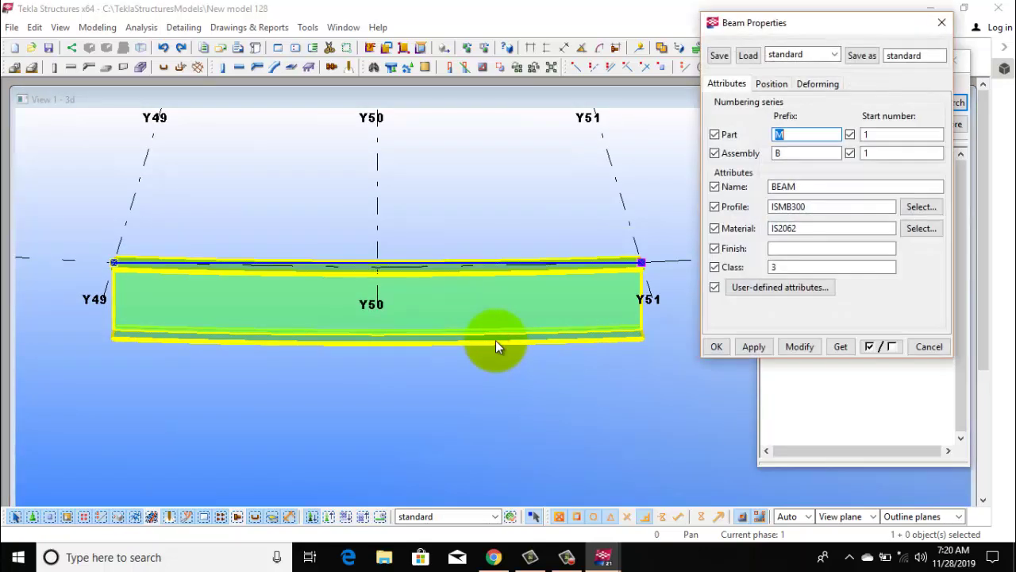
double_click(798, 206)
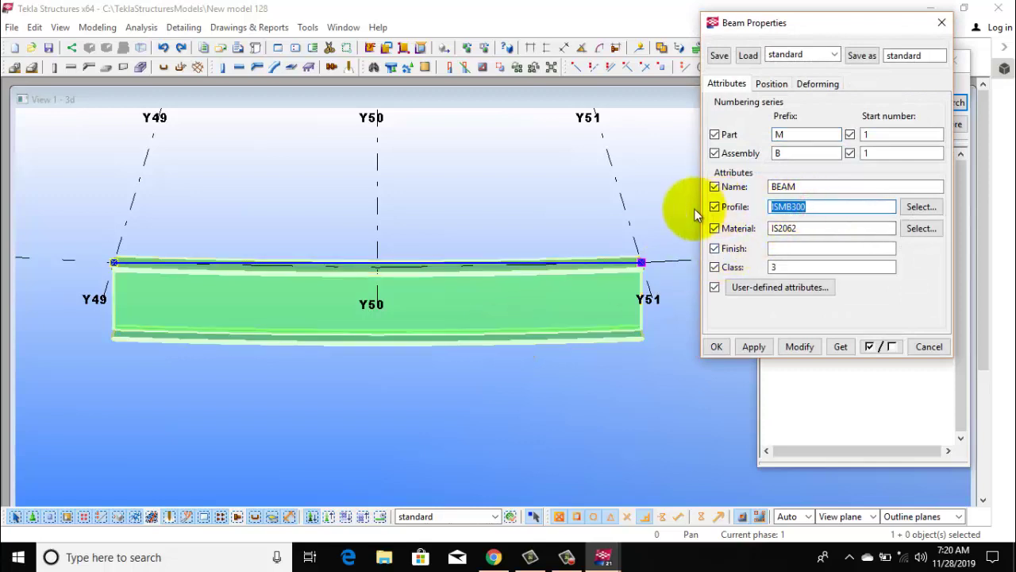
text(PLT)
text( 20)
text(*2000)
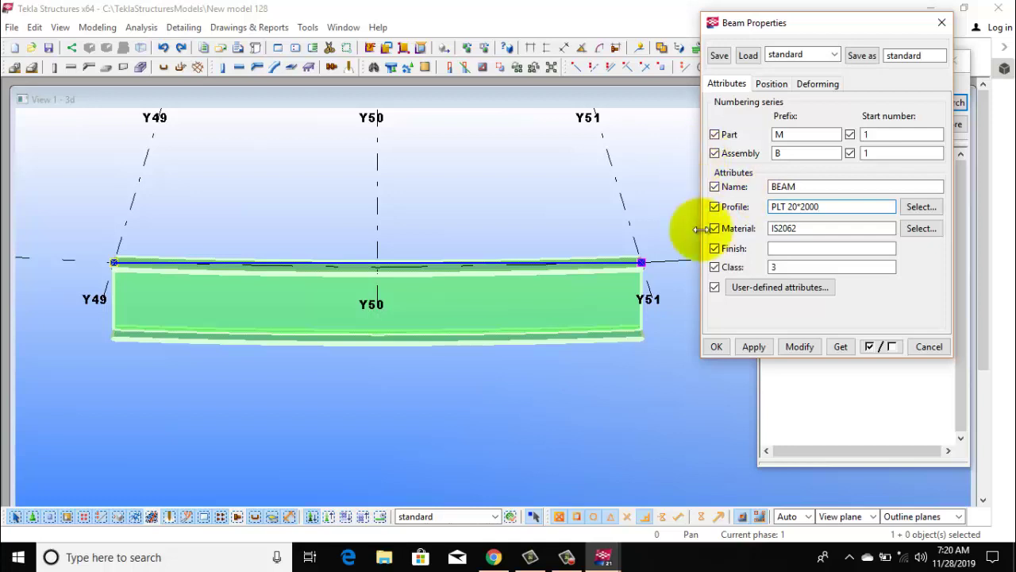
click(805, 349)
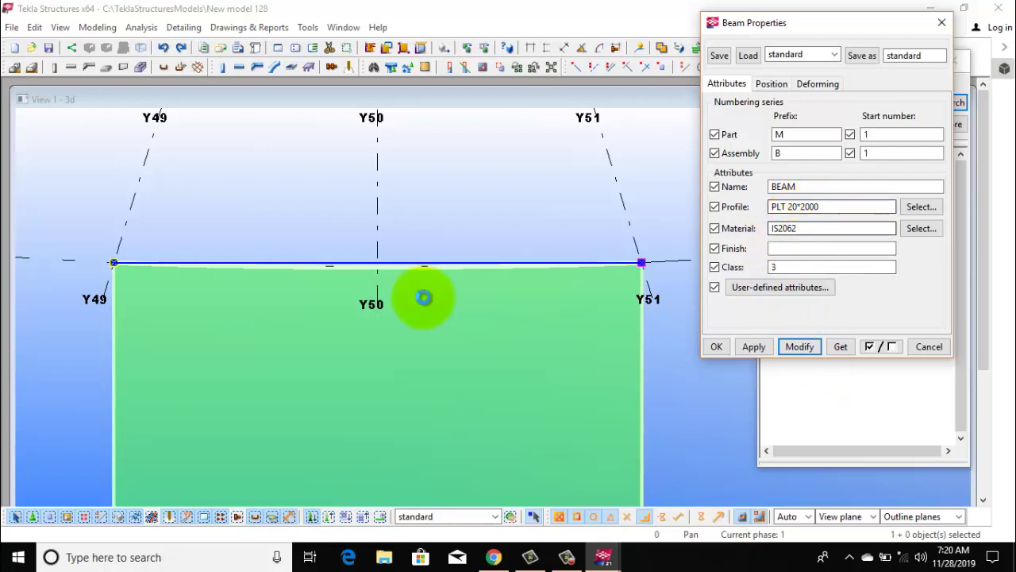
- Deepen the plate profile to PLT 20*3000
click(493, 273)
click(640, 253)
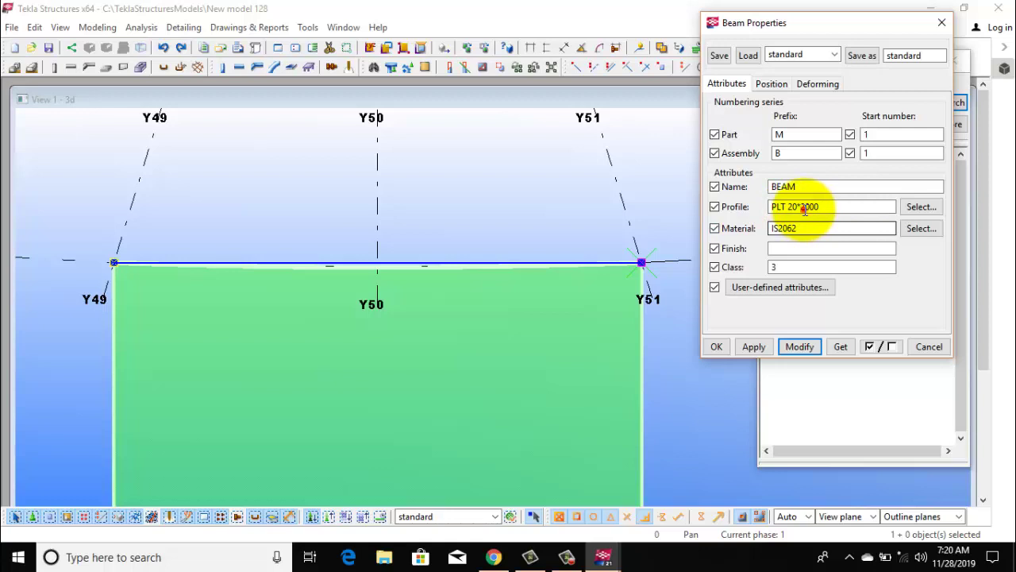
click(803, 207)
text(3)
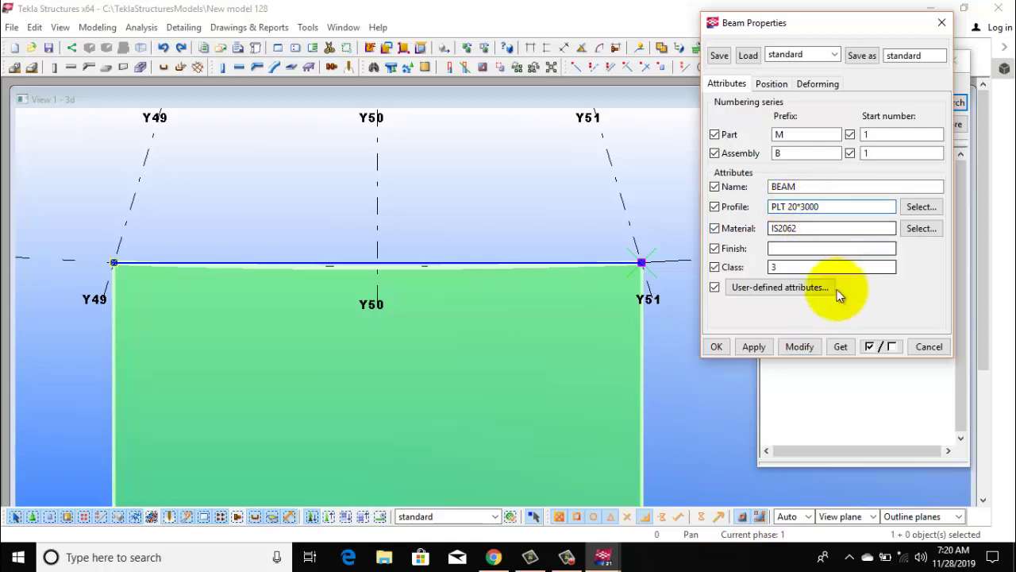
click(800, 348)
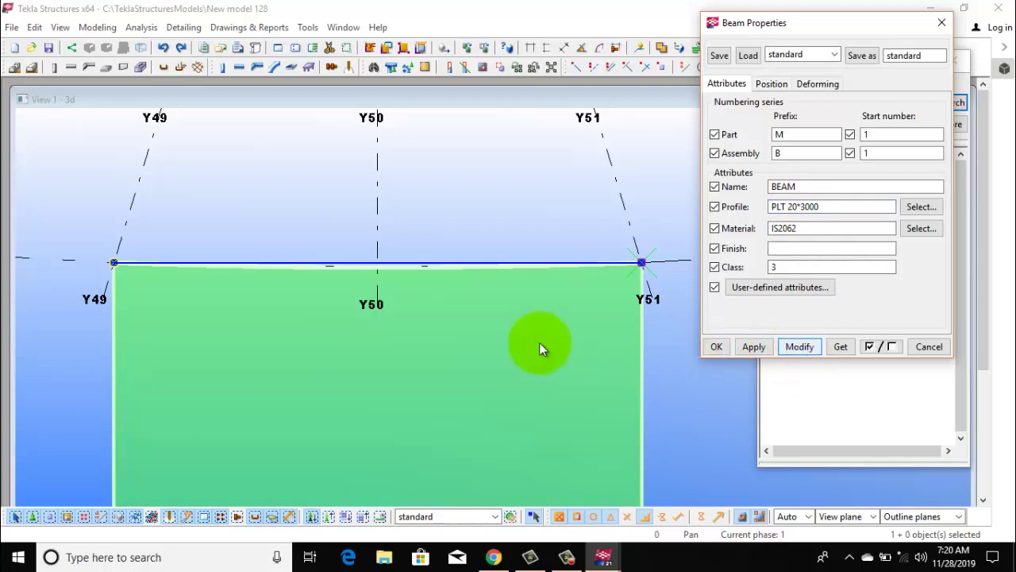
scroll(540, 342, down, 5)
scroll(541, 342, down, 4)
scroll(548, 383, up, 5)
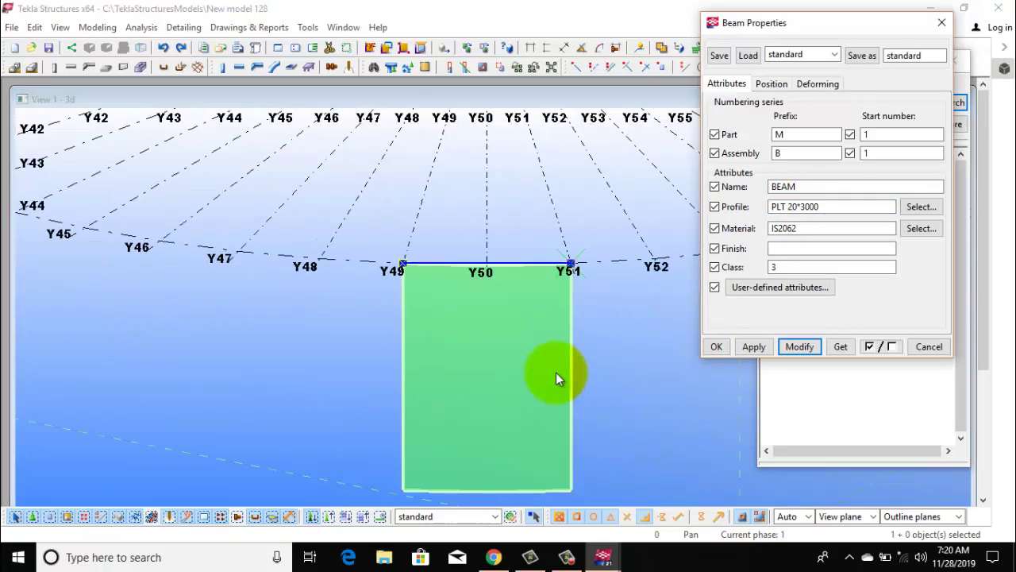
- Set the curved plate's At depth position to Front and apply it
click(772, 84)
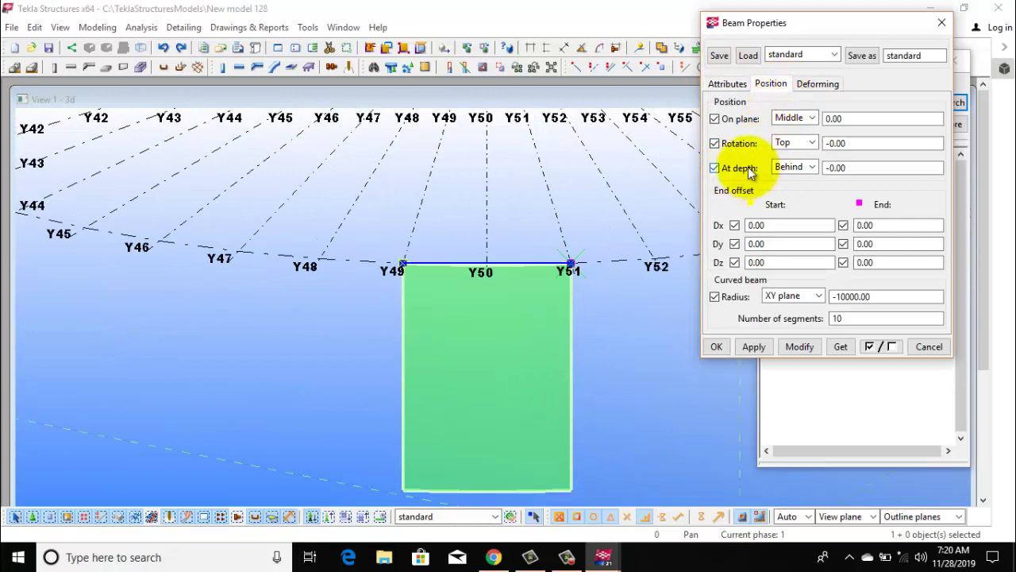
click(810, 167)
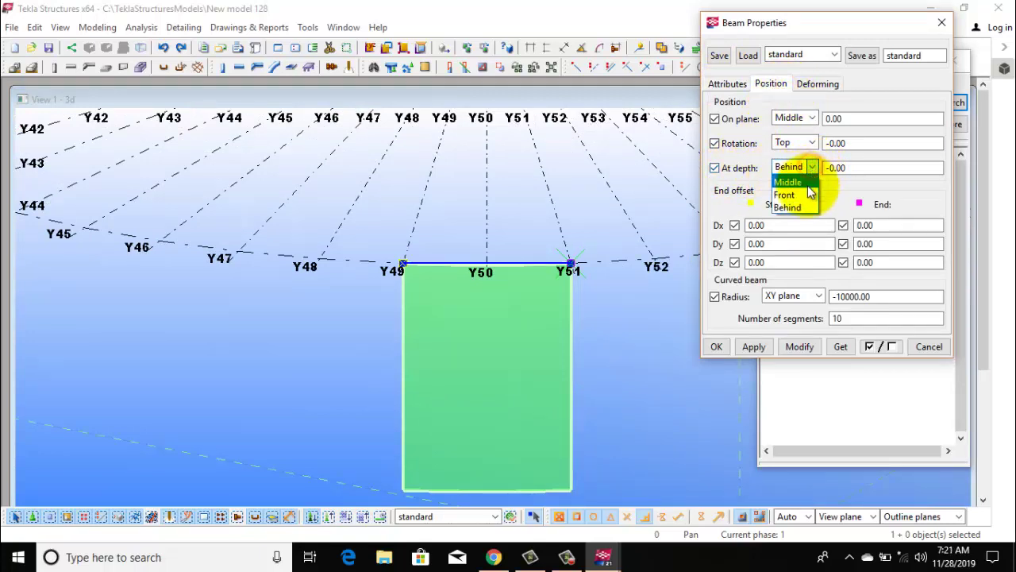
click(794, 179)
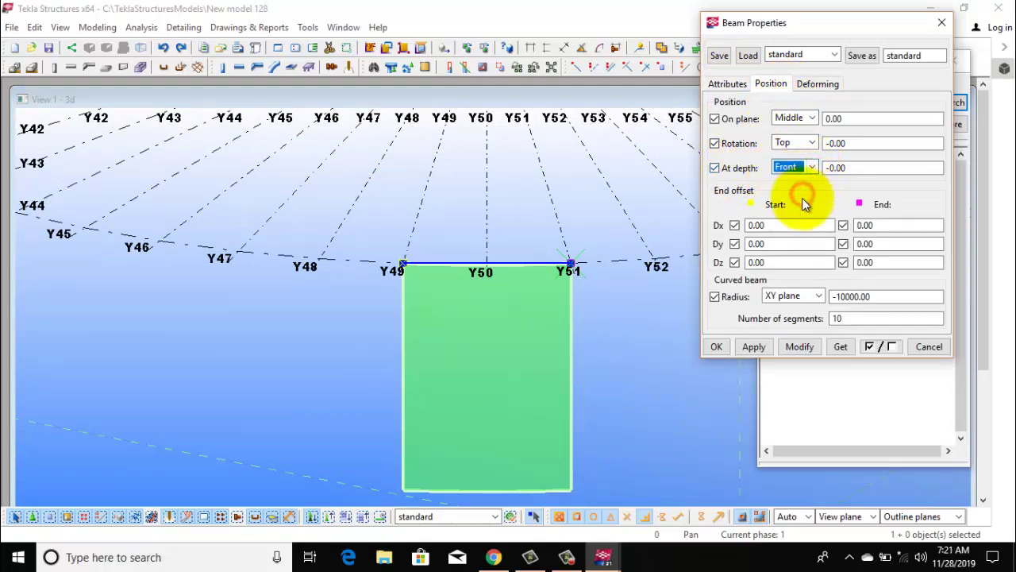
click(799, 346)
scroll(366, 255, down, 4)
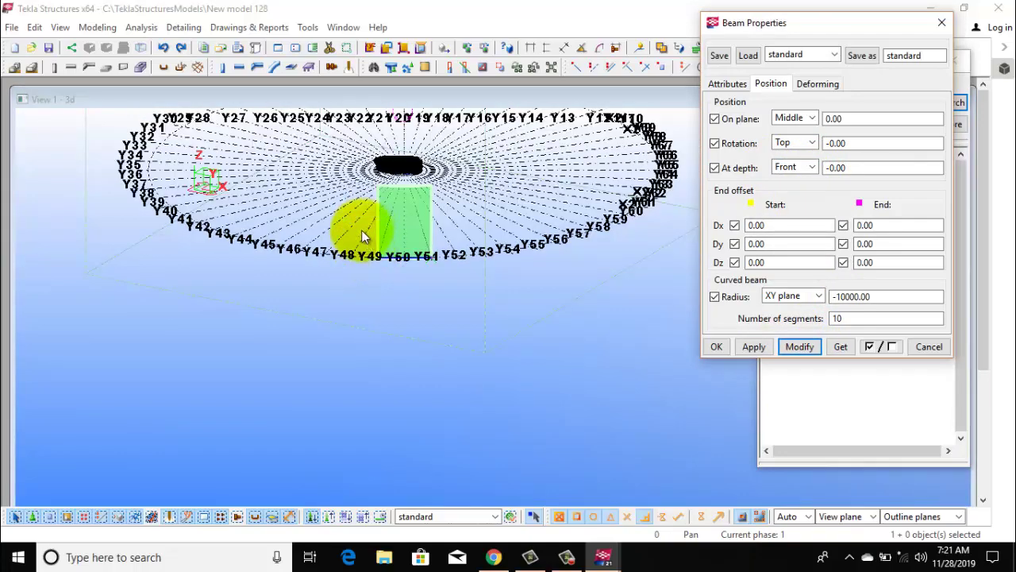
mouse_move(360, 240)
middle_down()
mouse_move(449, 296)
mouse_move(628, 310)
mouse_move(374, 243)
mouse_move(463, 275)
mouse_move(411, 248)
mouse_move(386, 331)
mouse_move(330, 328)
middle_up()
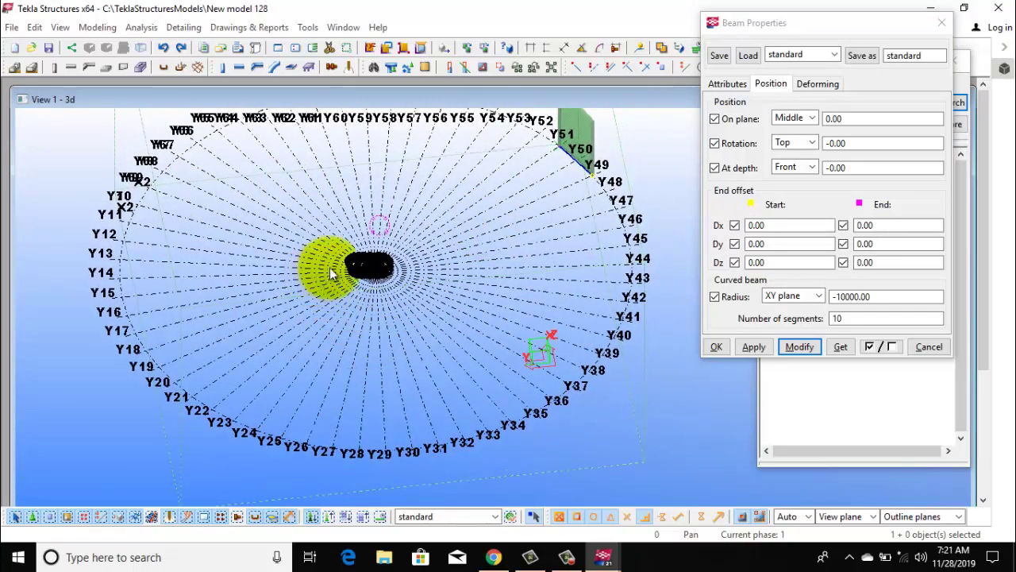
mouse_move(332, 274)
ctrl+middle_down()
mouse_move(375, 244)
mouse_move(365, 231)
ctrl+middle_up()
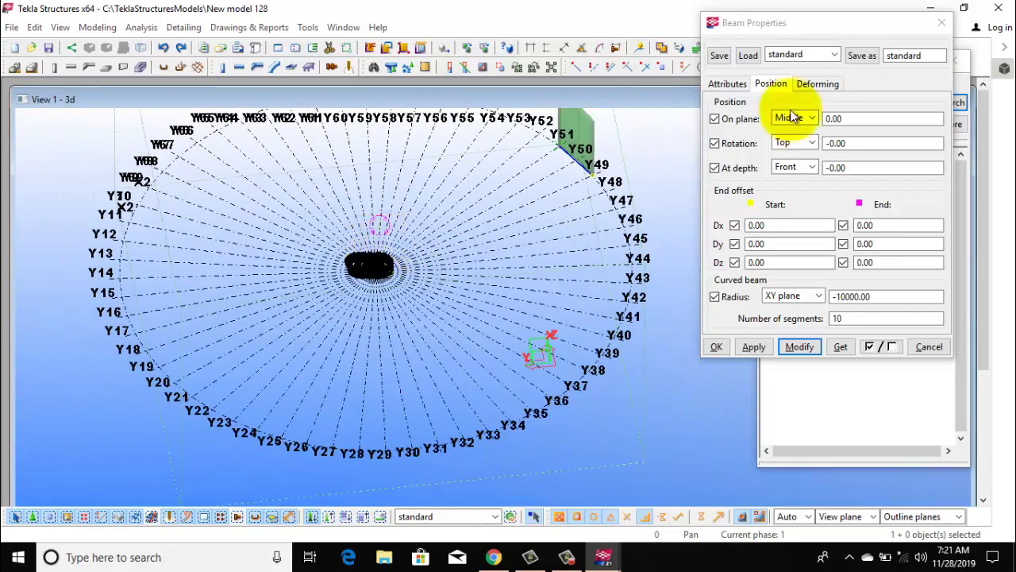
click(940, 25)
- Close the plate properties and launch the Radial array tool from the catalog
click(939, 25)
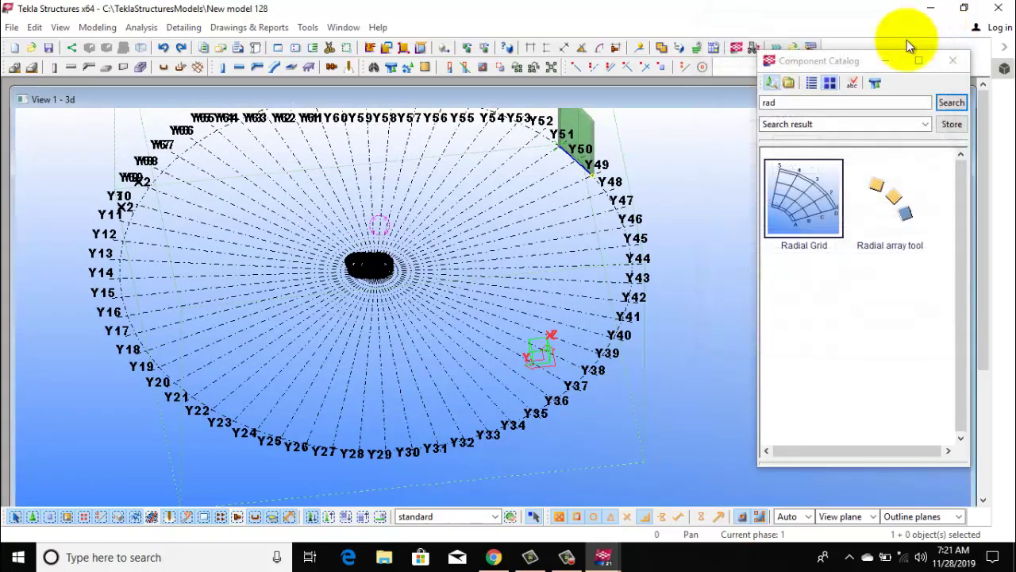
middle_drag(662, 243, 672, 291)
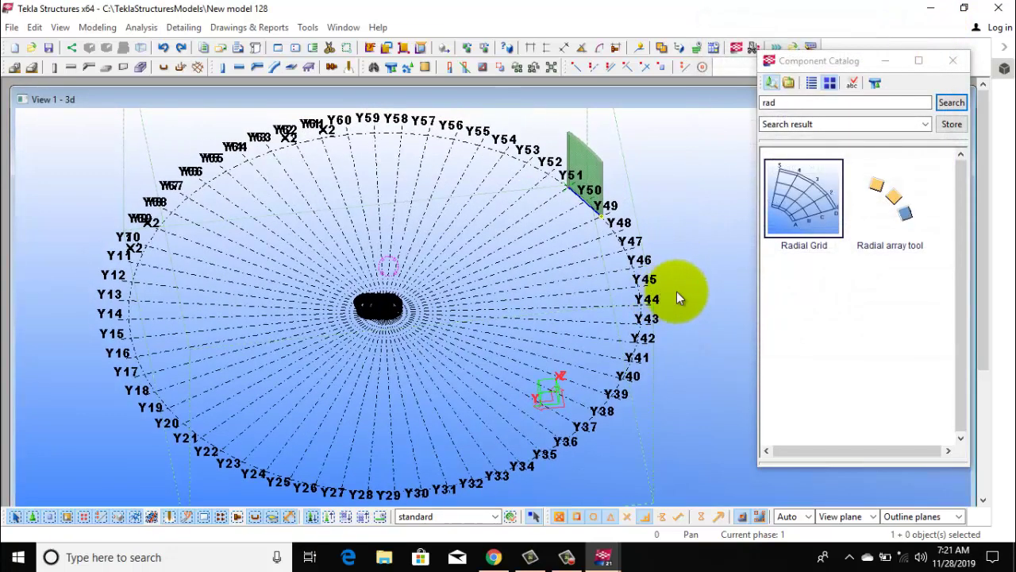
click(890, 208)
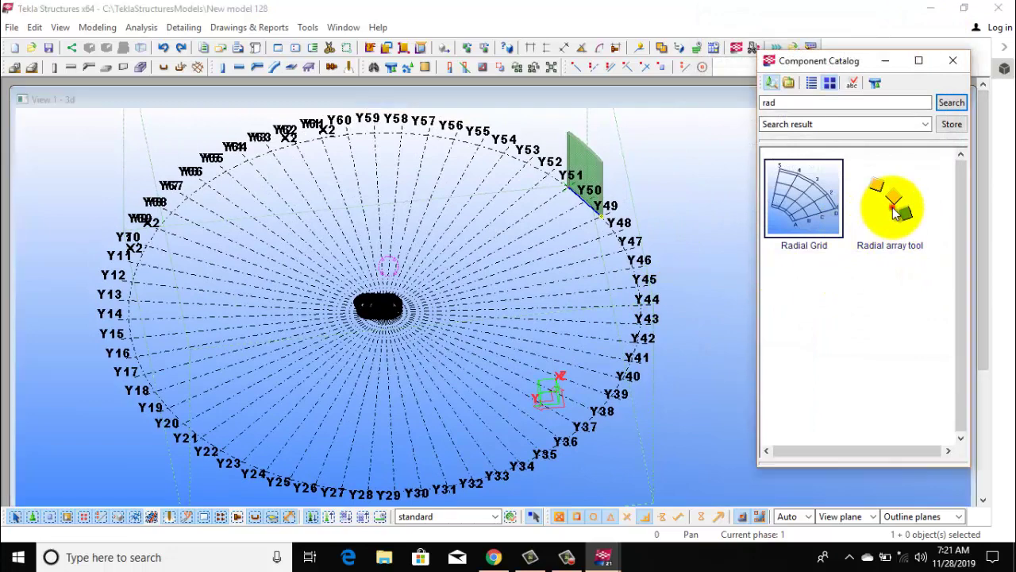
double_click(893, 208)
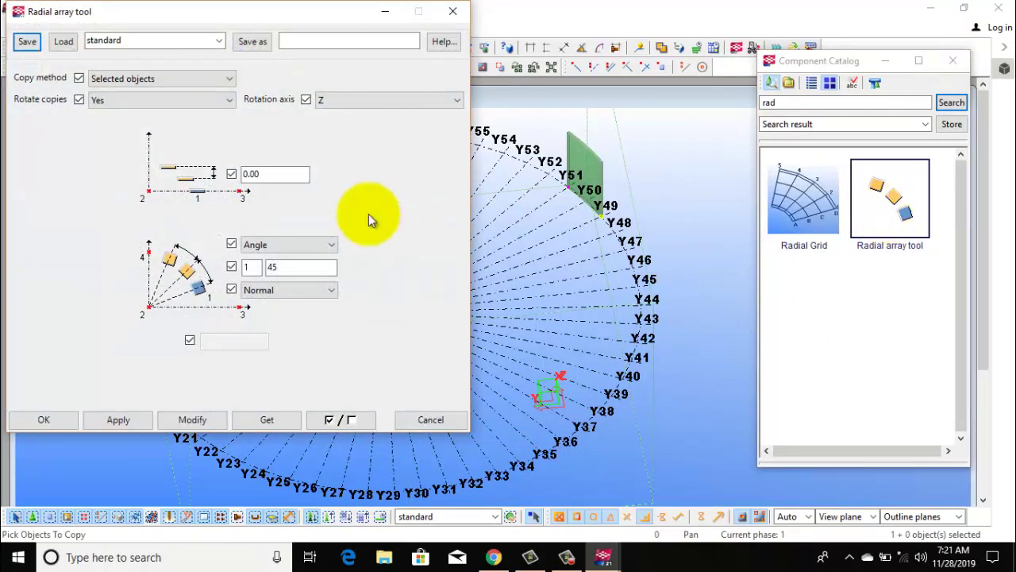
- Enter angle values 37 and 12 in the Radial array tool and confirm
click(274, 267)
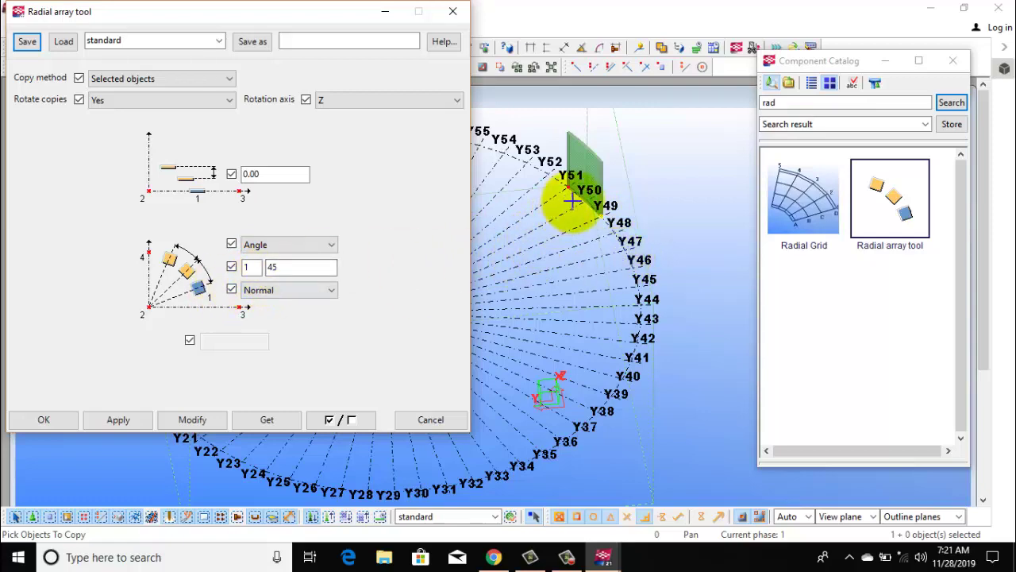
scroll(572, 201, up, 2)
scroll(581, 206, up, 2)
scroll(597, 249, up, 1)
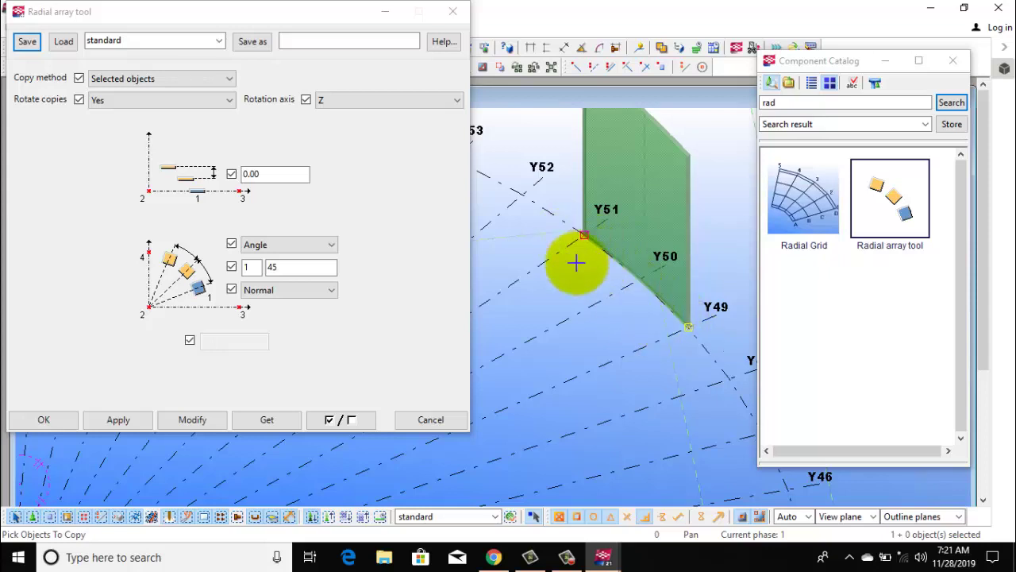
double_click(305, 269)
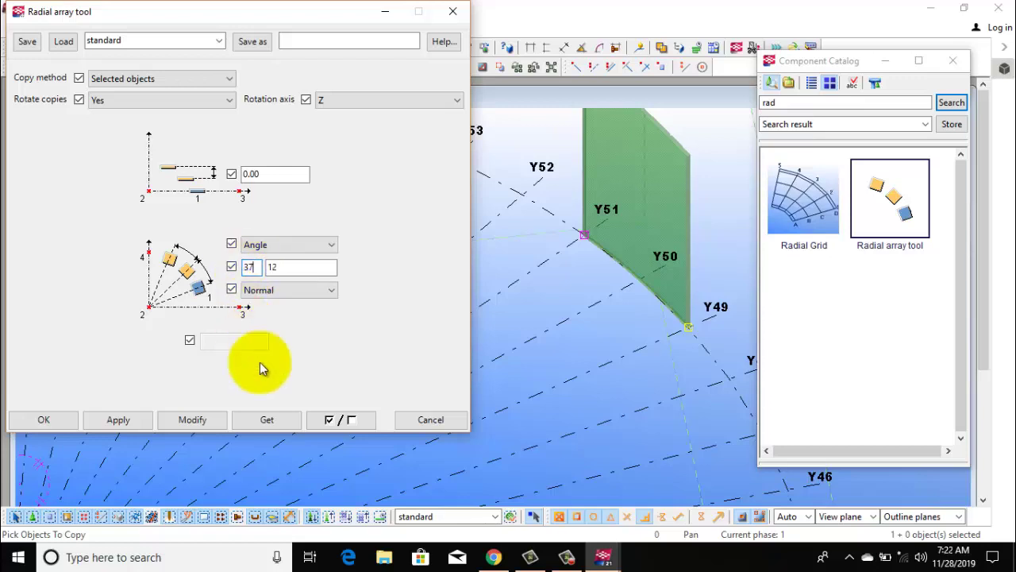
click(183, 423)
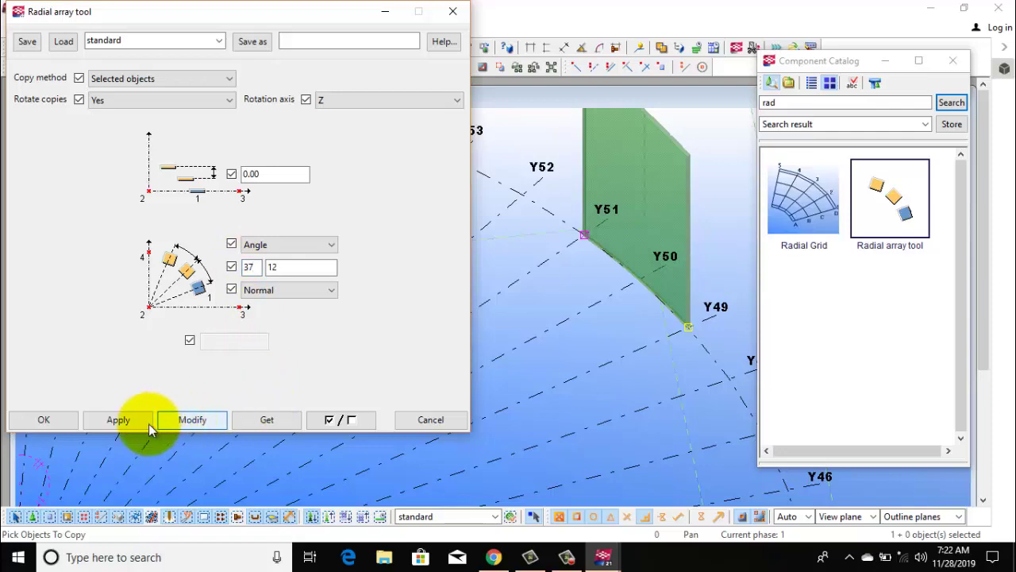
- Confirm the array settings, attempt picking the plate, then interrupt the command
click(49, 421)
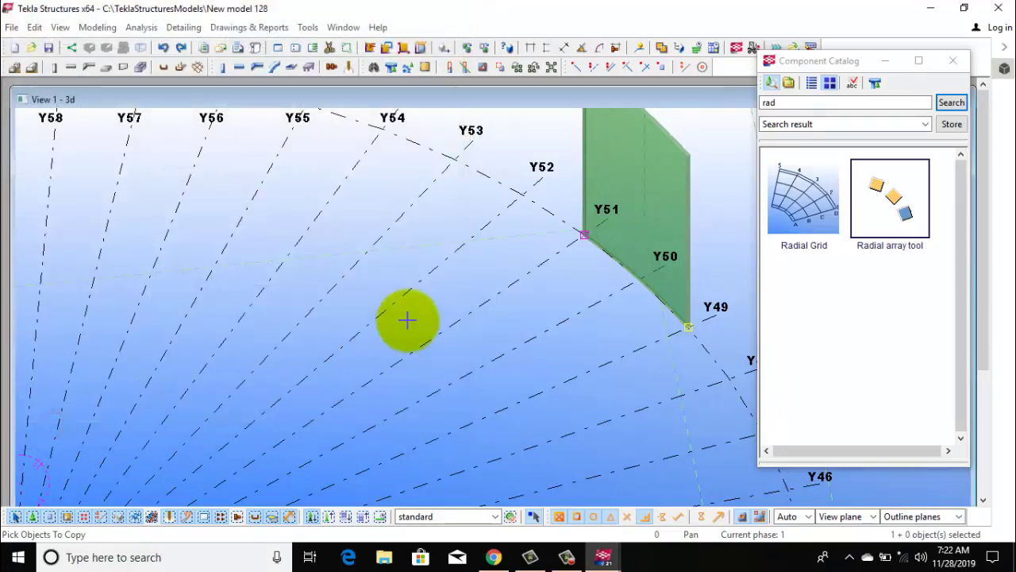
scroll(405, 320, down, 3)
scroll(454, 268, down, 2)
scroll(429, 278, down, 2)
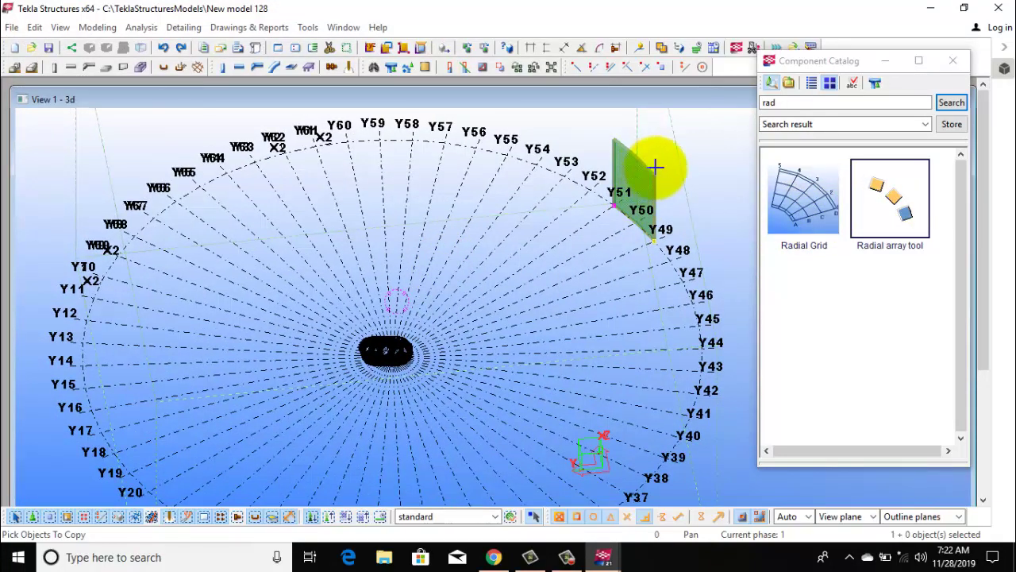
scroll(656, 165, up, 2)
scroll(658, 170, up, 2)
click(675, 162)
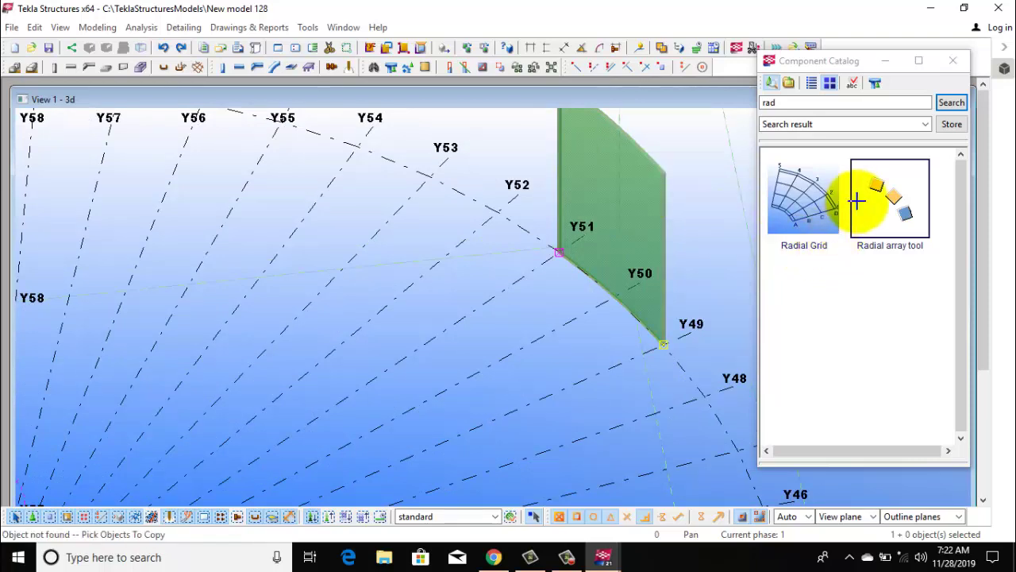
right_click(682, 174)
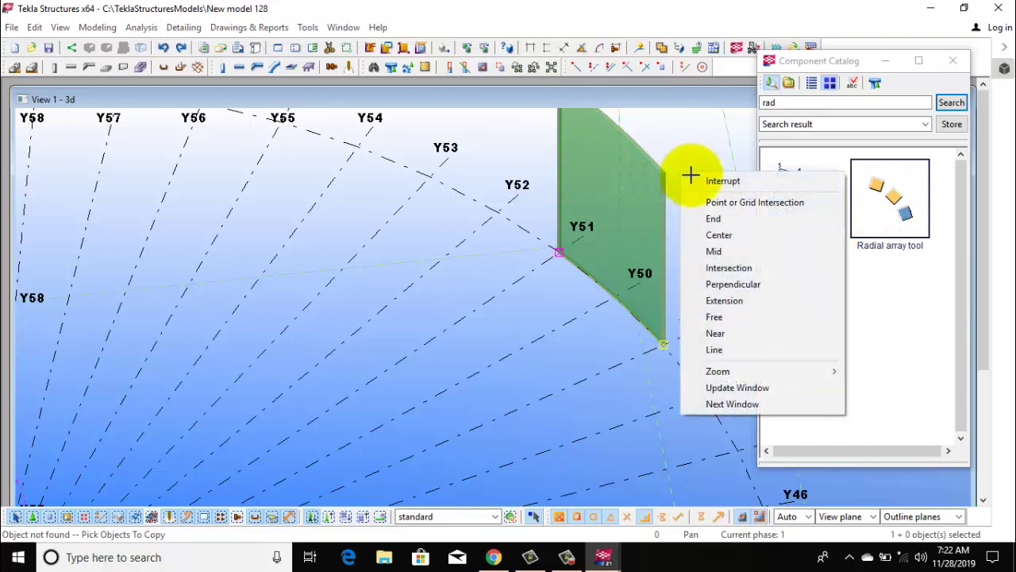
click(692, 178)
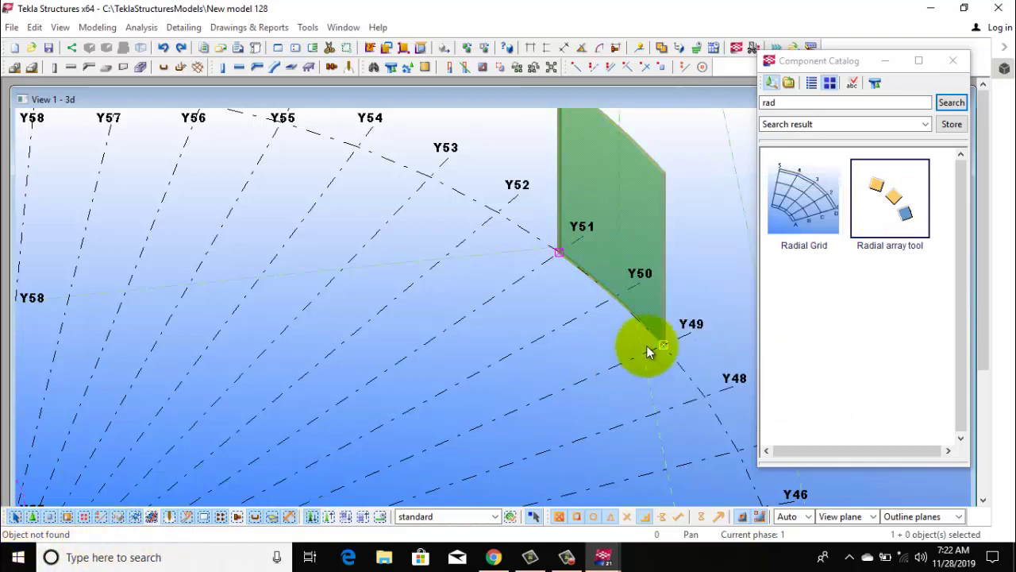
- Restart the Radial array tool and pick the green curved plate between Y49 and Y51
double_click(899, 200)
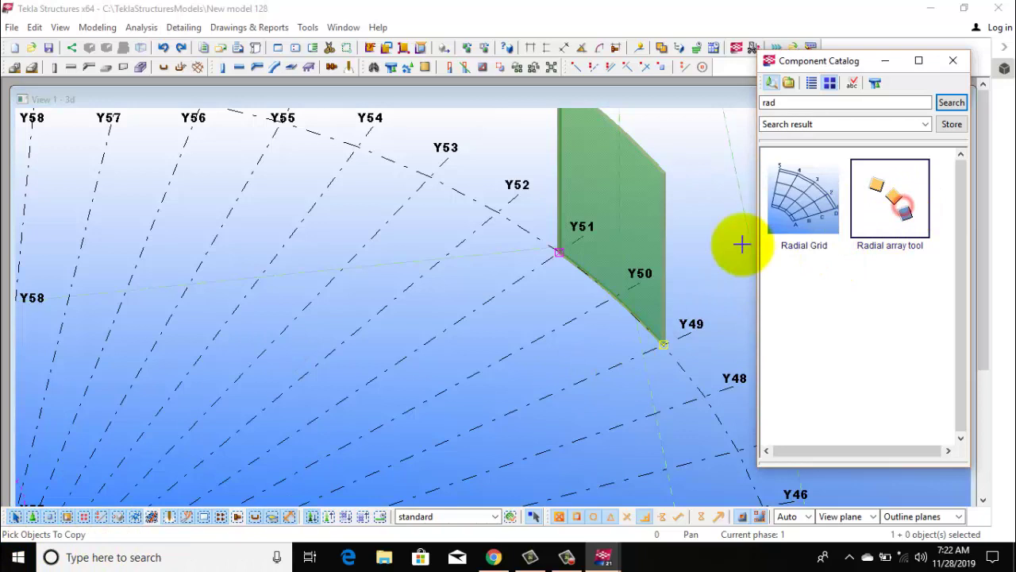
click(663, 179)
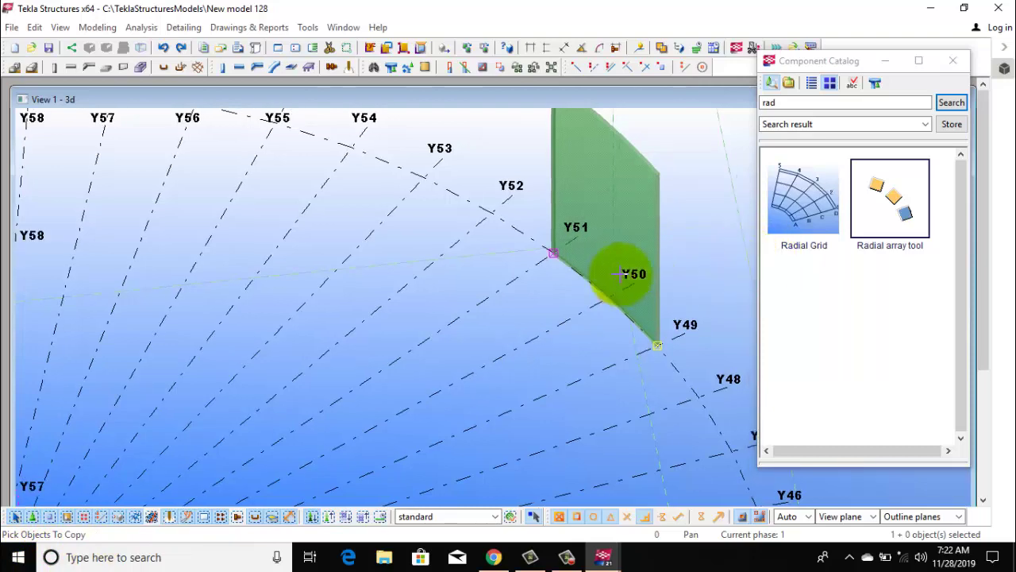
scroll(532, 274, down, 2)
scroll(531, 275, down, 3)
scroll(508, 294, down, 3)
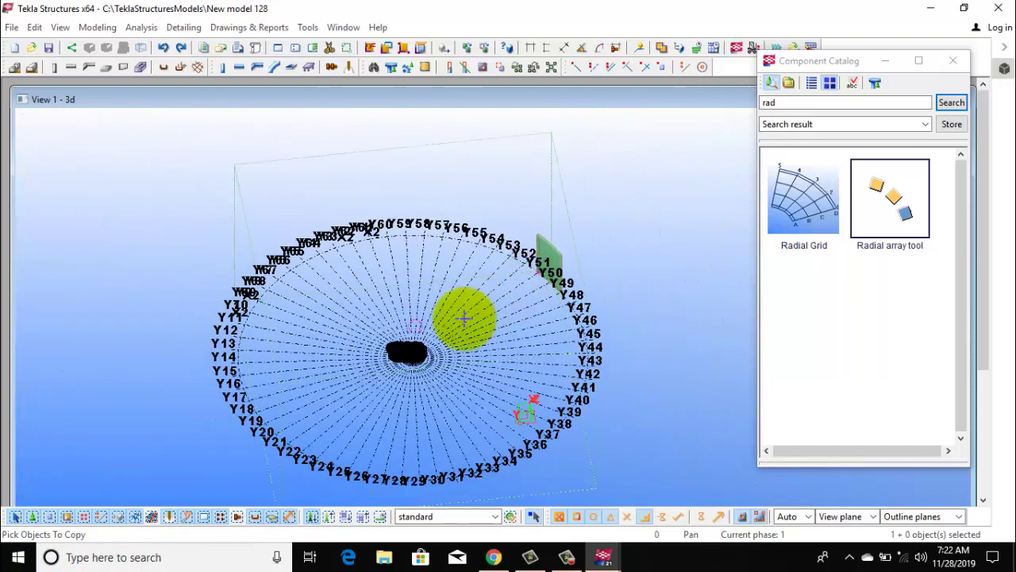
scroll(463, 317, up, 2)
scroll(463, 318, up, 2)
scroll(464, 318, up, 2)
scroll(464, 319, up, 2)
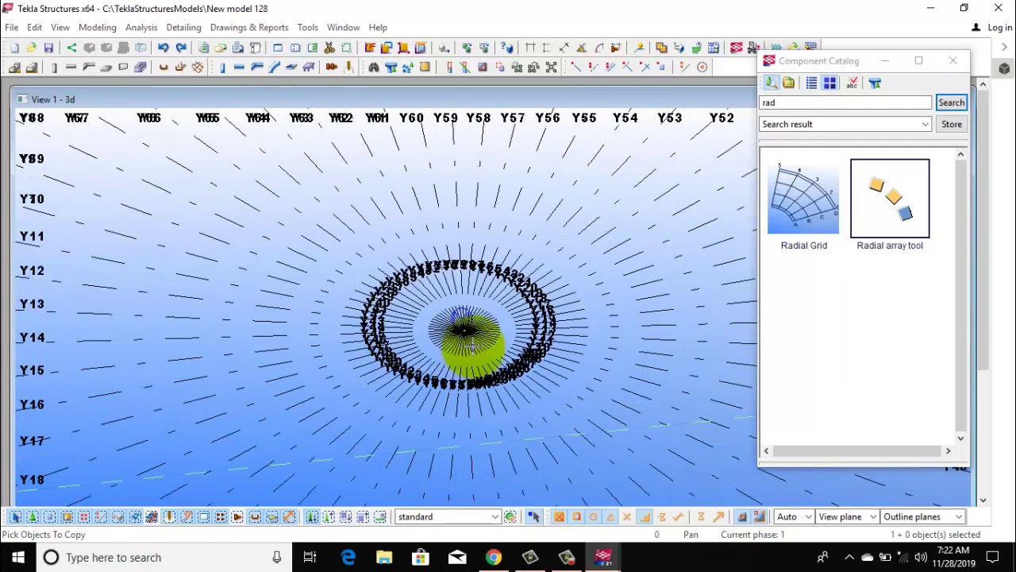
scroll(472, 345, up, 2)
ctrl+middle_drag(431, 397, 434, 404)
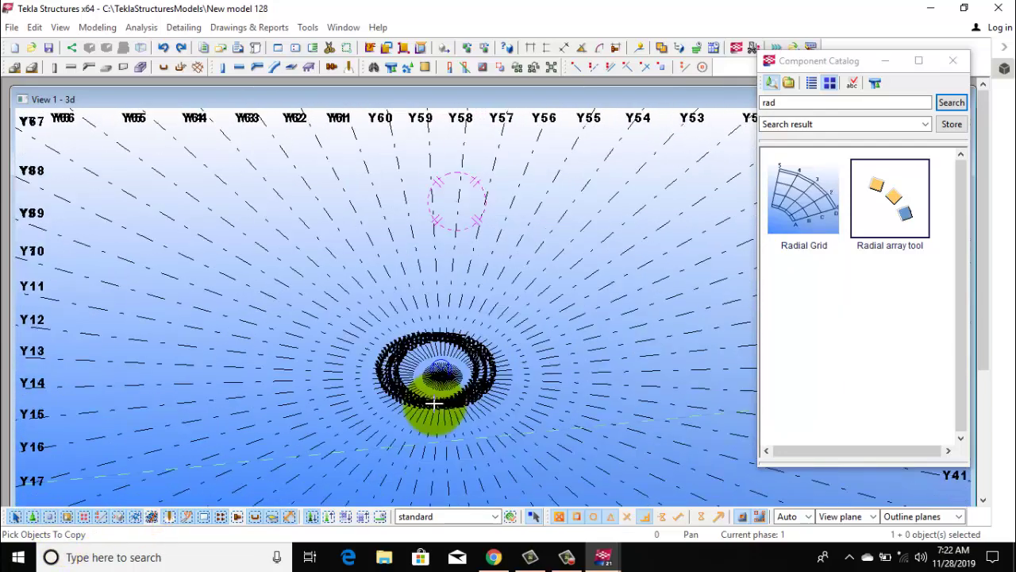
ctrl+middle_drag(533, 341, 295, 424)
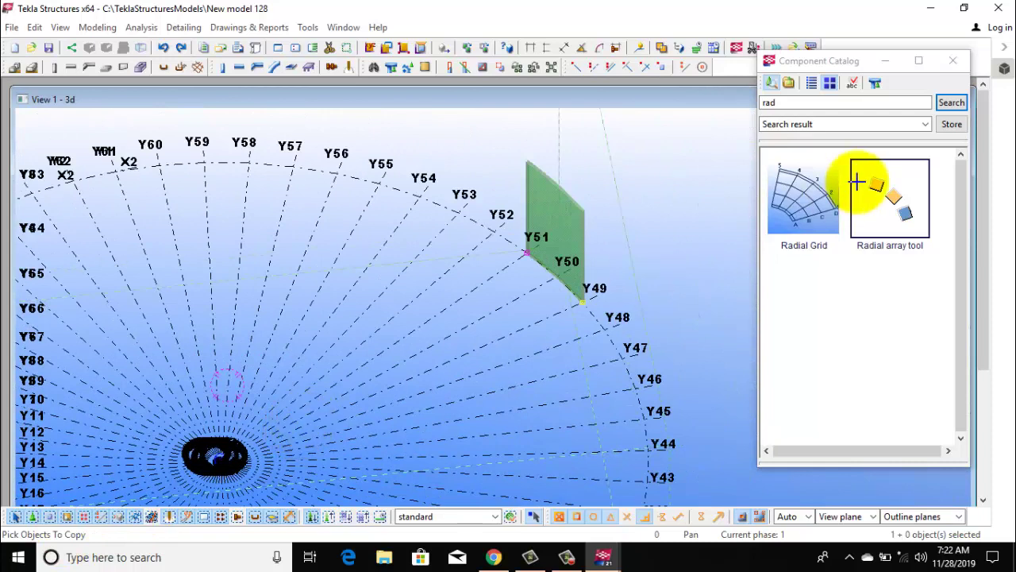
- Radially array the green curved plate around the grid by picking its X and Y axis directions
click(582, 212)
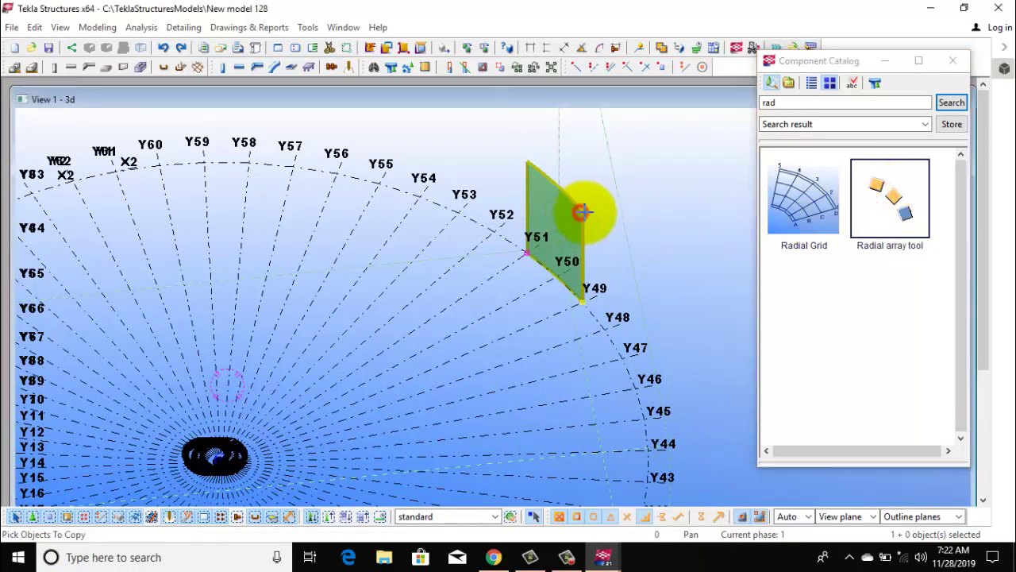
middle_click(608, 207)
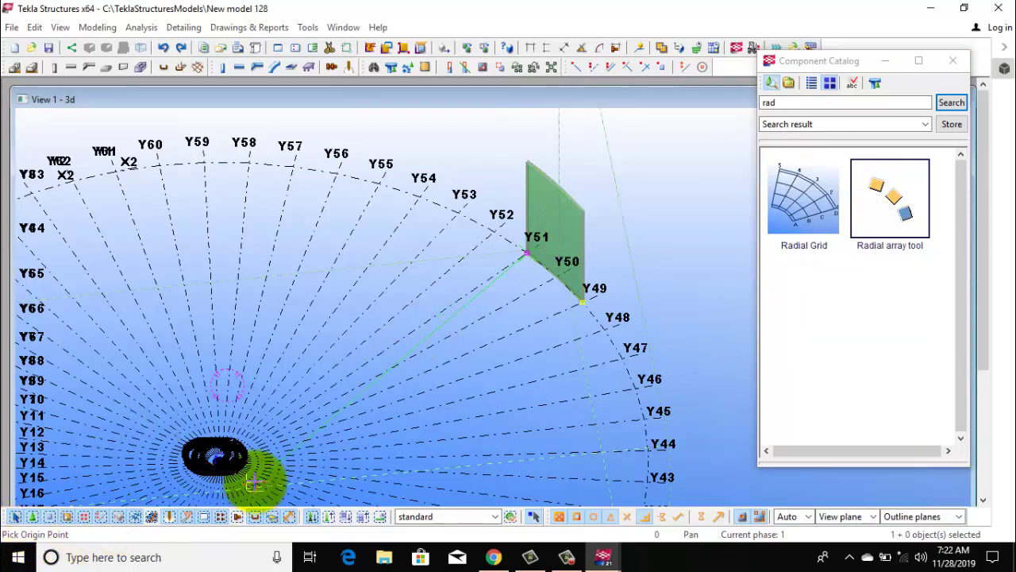
scroll(254, 480, up, 2)
scroll(340, 402, up, 1)
scroll(335, 398, up, 1)
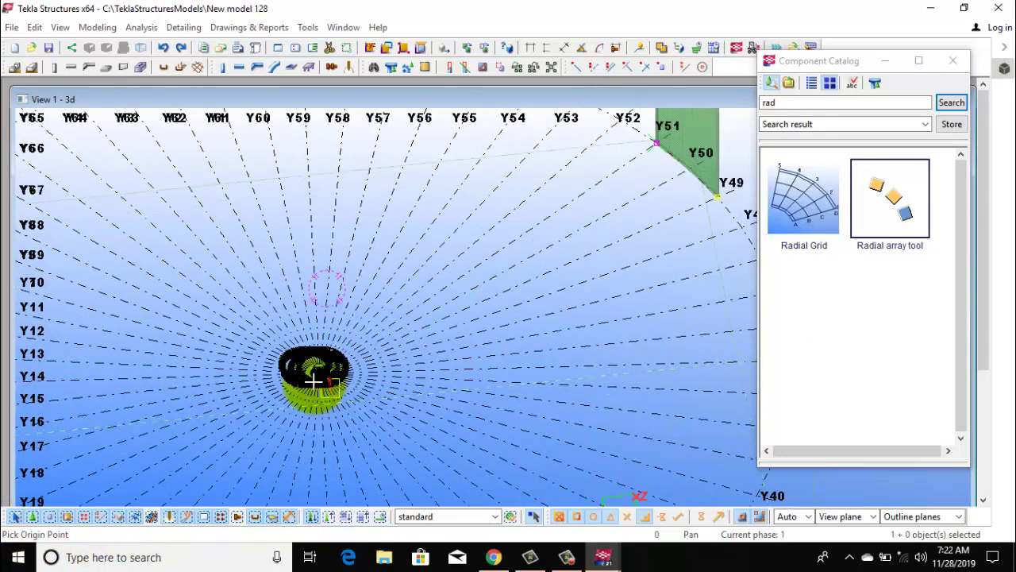
scroll(316, 382, up, 1)
scroll(314, 374, up, 1)
scroll(315, 342, up, 1)
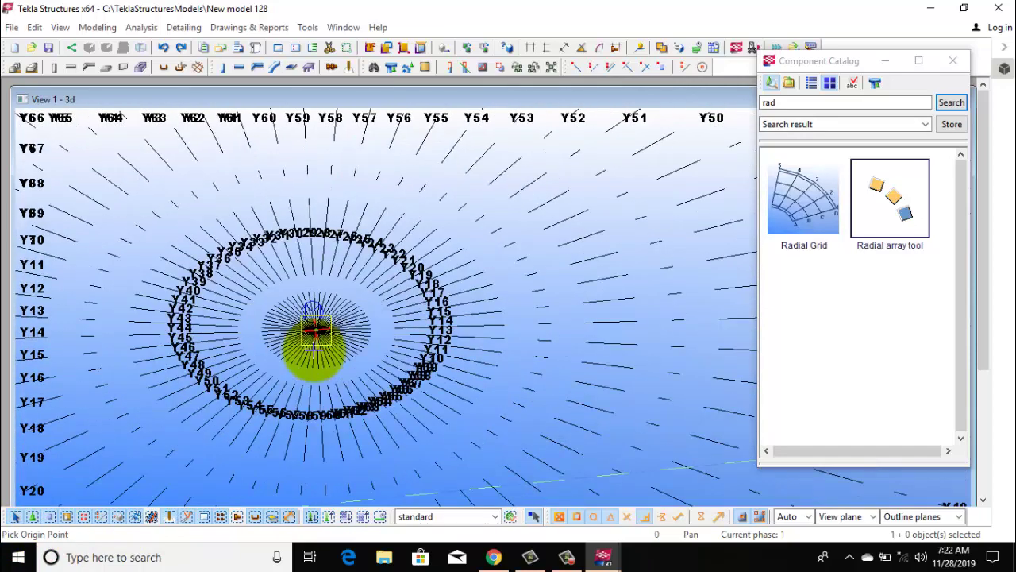
scroll(316, 337, up, 1)
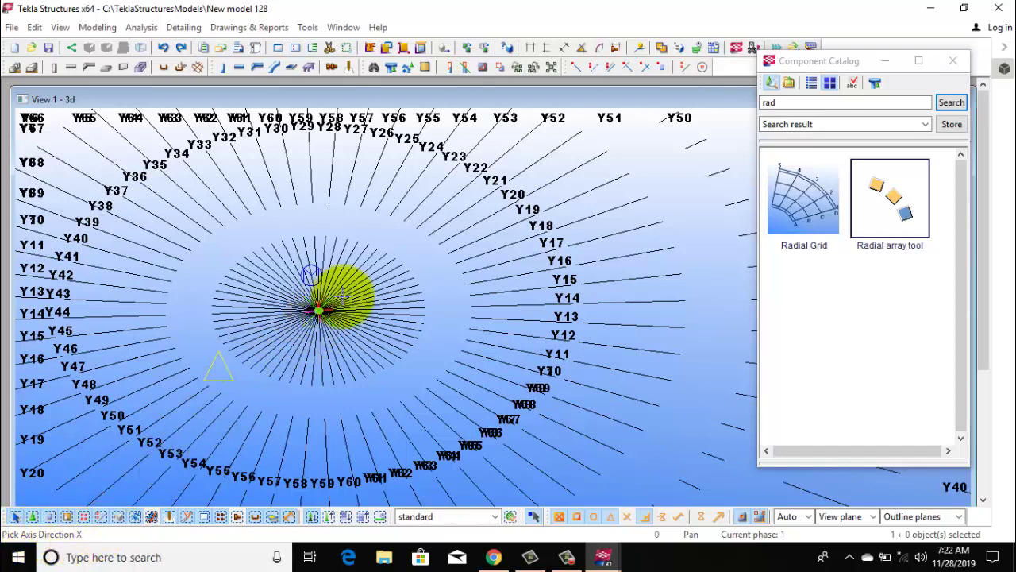
scroll(342, 295, down, 2)
scroll(339, 299, down, 1)
scroll(340, 299, down, 1)
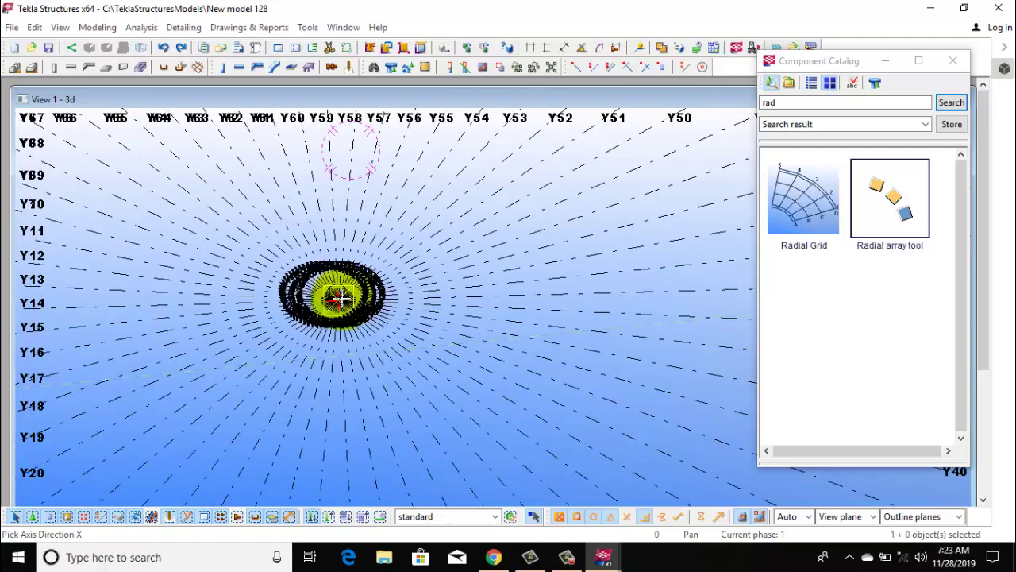
scroll(339, 298, down, 1)
scroll(340, 298, down, 2)
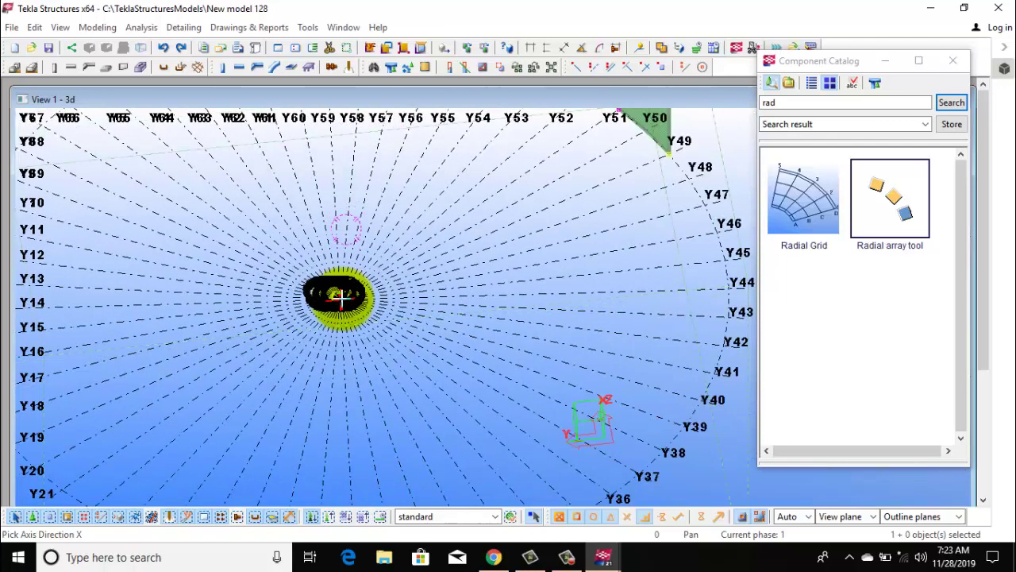
scroll(340, 297, down, 1)
scroll(340, 298, down, 1)
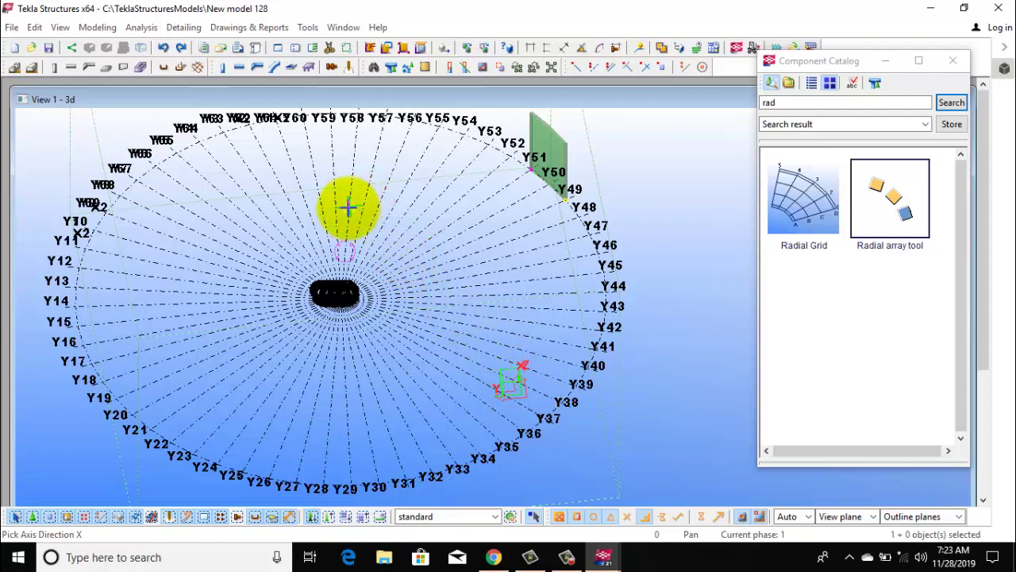
click(348, 206)
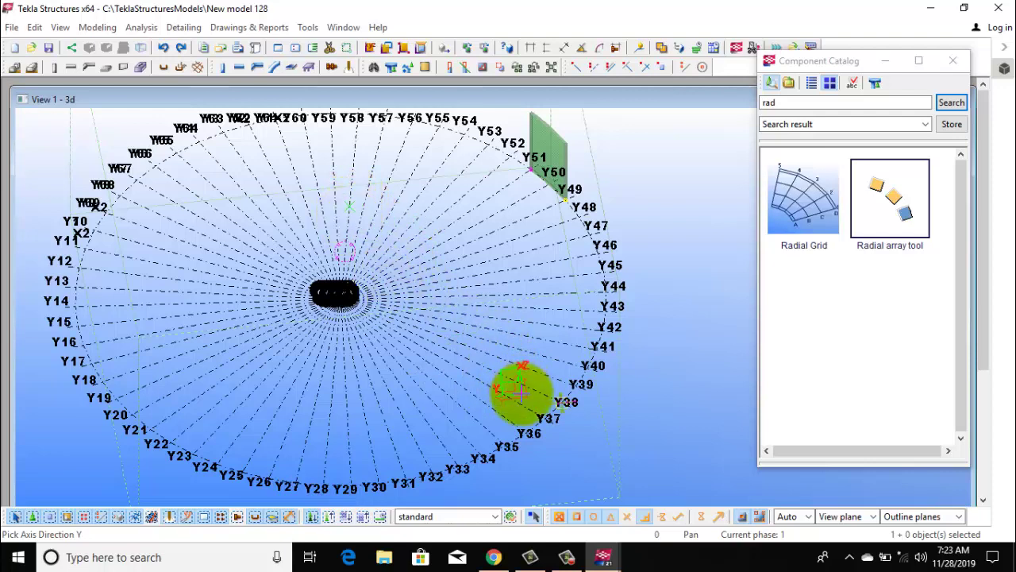
click(217, 337)
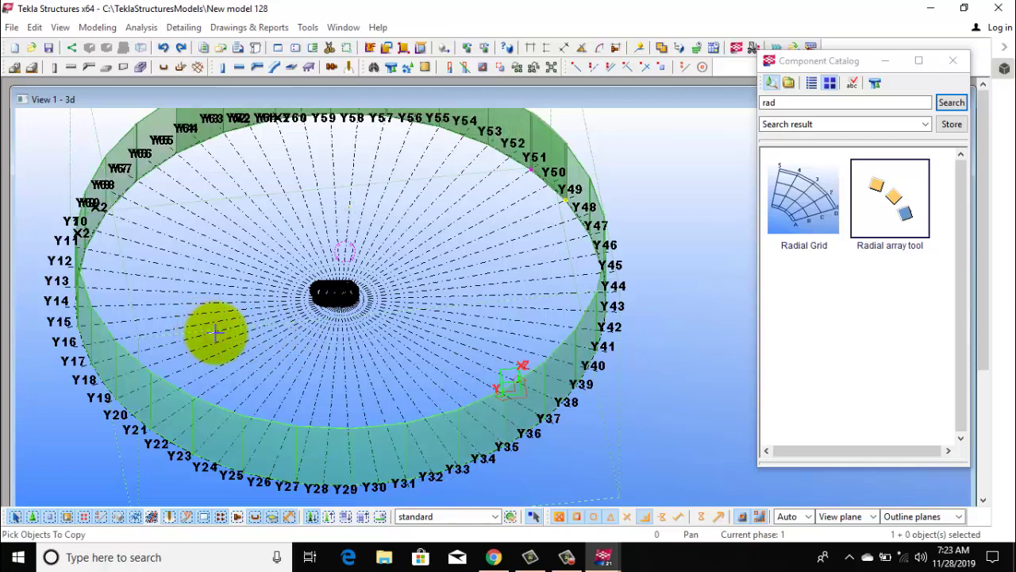
- Interrupt the copy command and frame the ring of PLT 20*3000 wall plates in view
scroll(477, 371, down, 2)
right_click(613, 243)
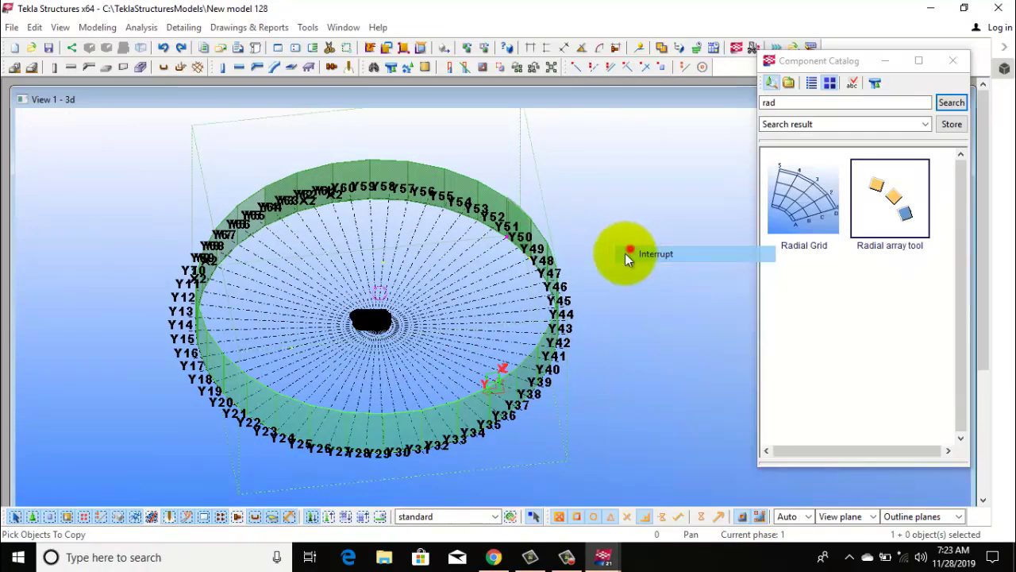
click(625, 254)
right_click(650, 181)
click(667, 151)
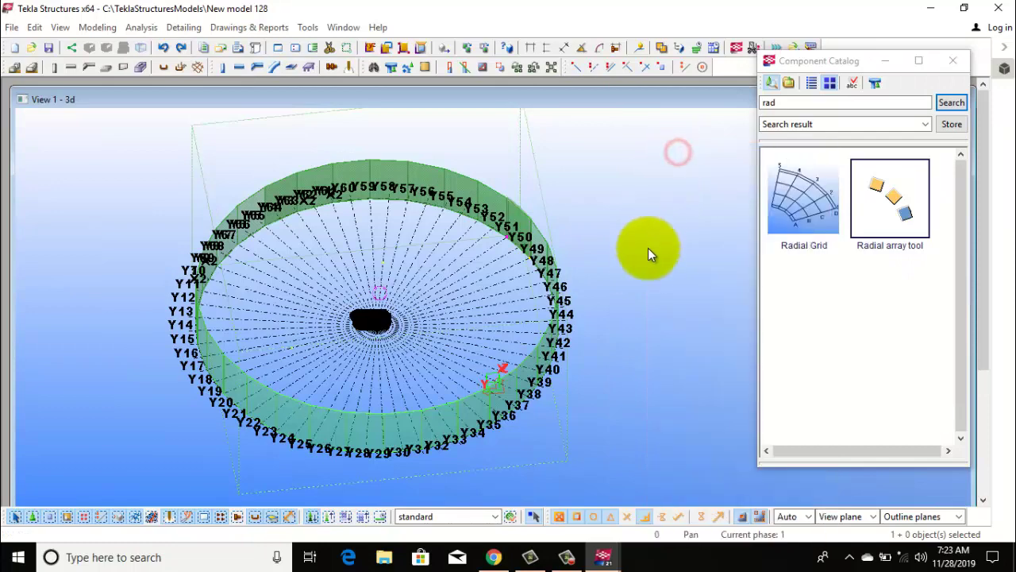
middle_drag(628, 307, 545, 310)
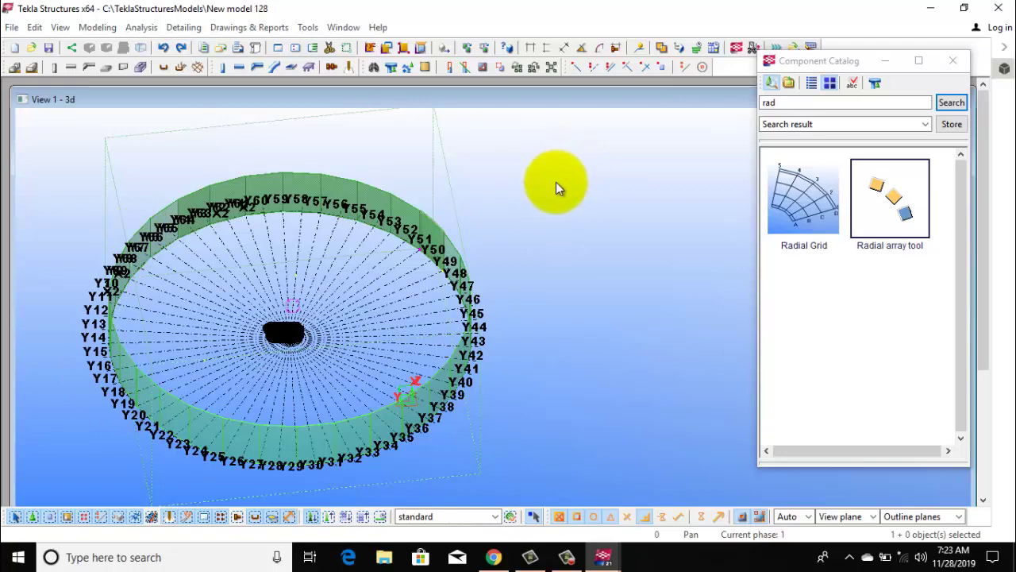
scroll(358, 253, up, 3)
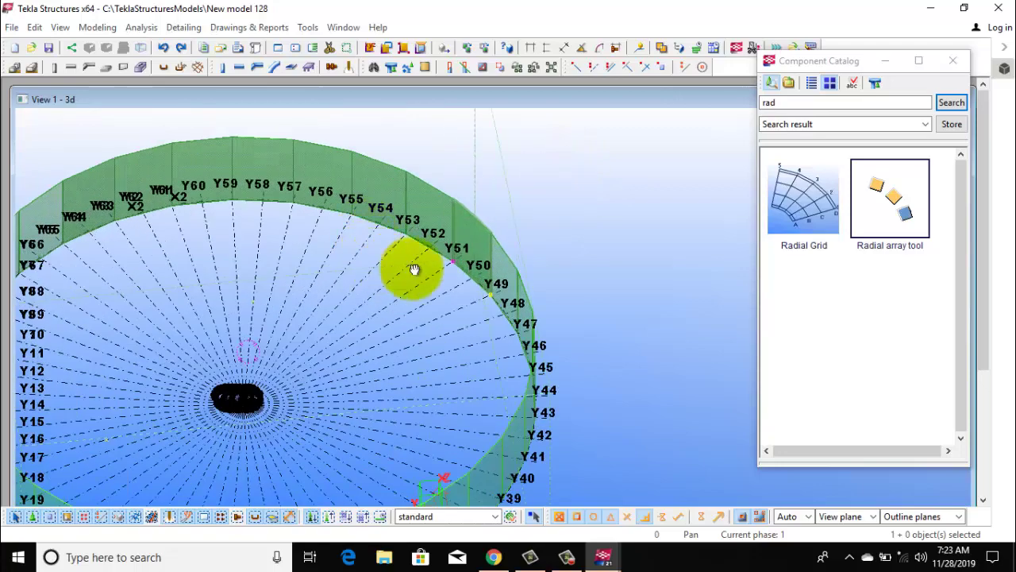
middle_drag(413, 270, 553, 251)
scroll(624, 196, up, 2)
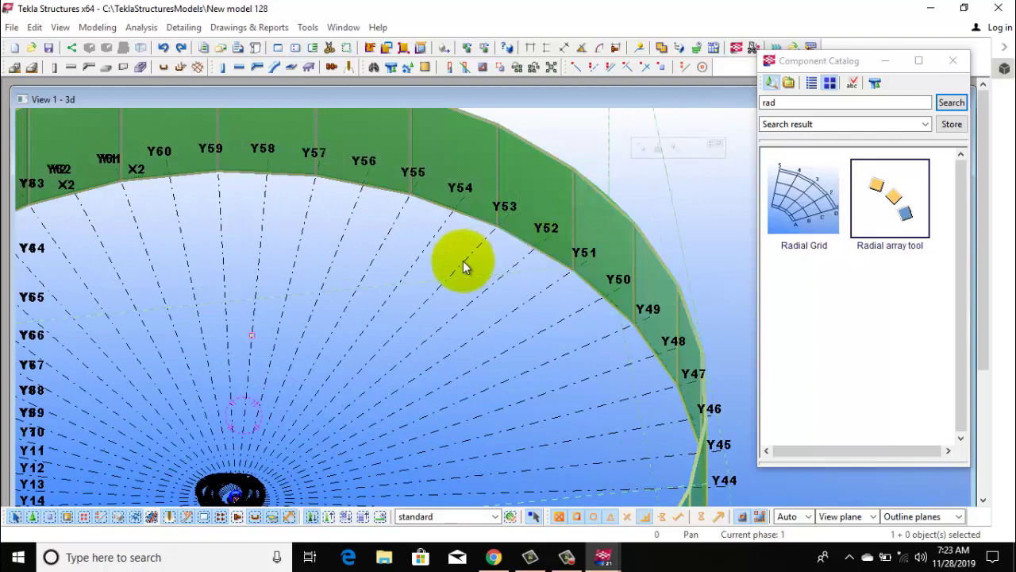
- Explode the ring component into individual curved plates
middle_drag(465, 265, 431, 336)
right_click(485, 143)
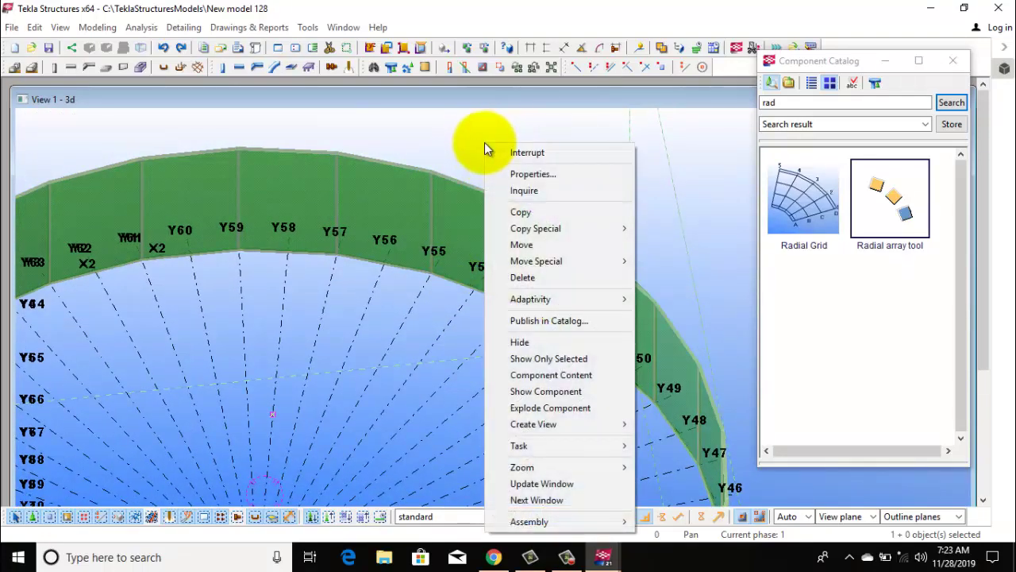
click(532, 406)
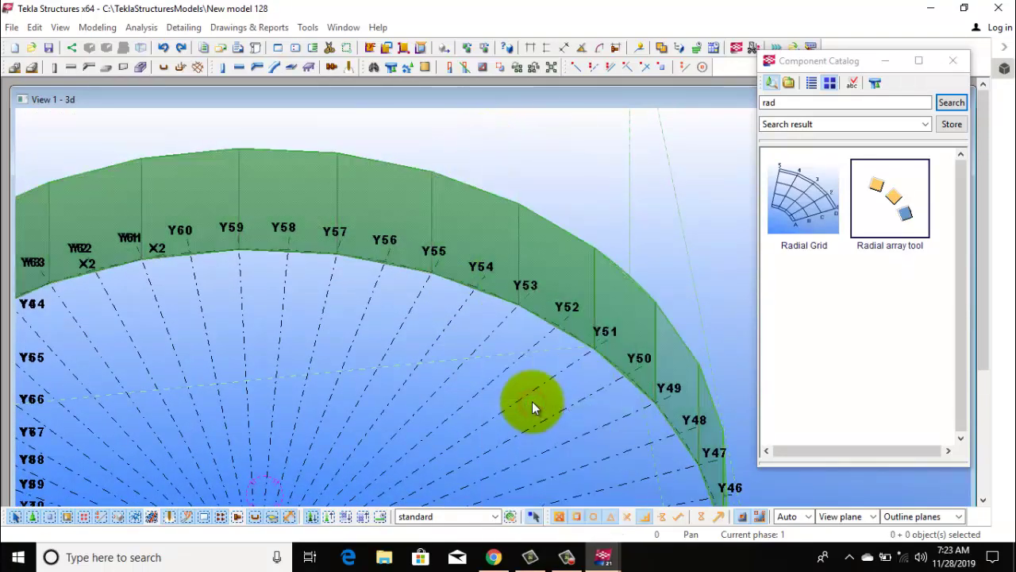
- Select the six wall plates from Y64 down to Y53
ctrl+middle_drag(320, 325, 529, 273)
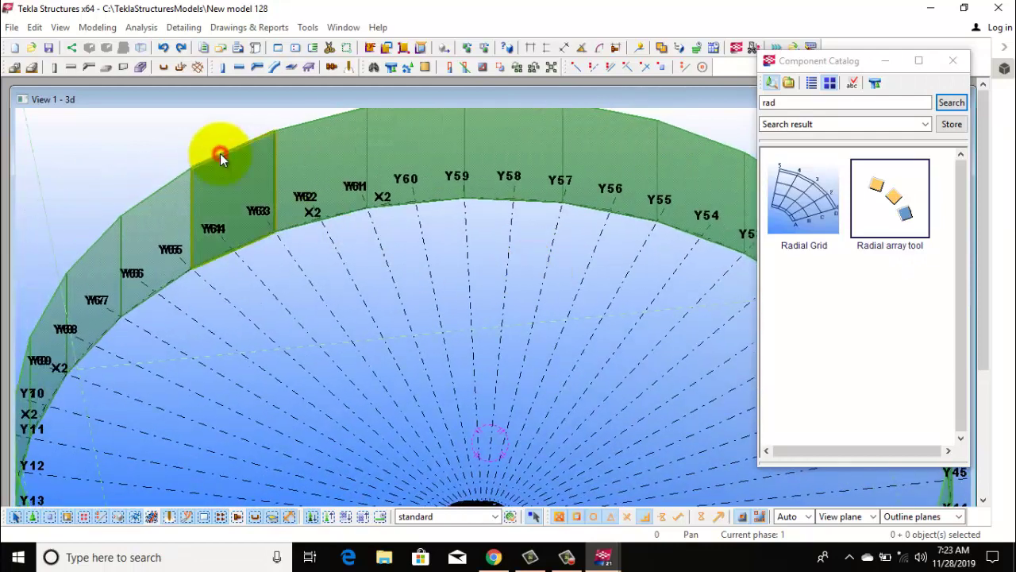
click(225, 154)
ctrl+click(316, 122)
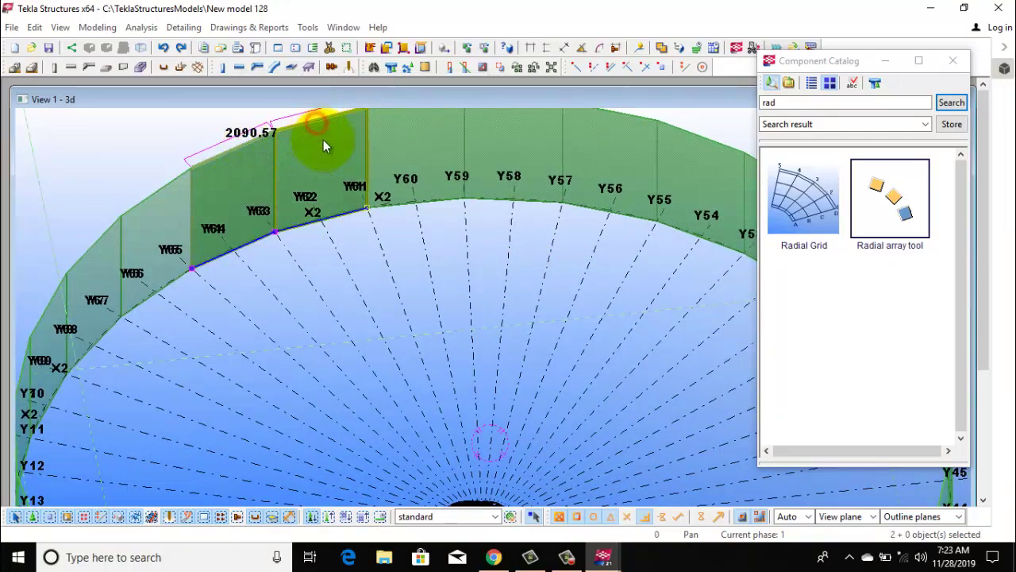
middle_drag(323, 140, 324, 297)
ctrl+click(409, 201)
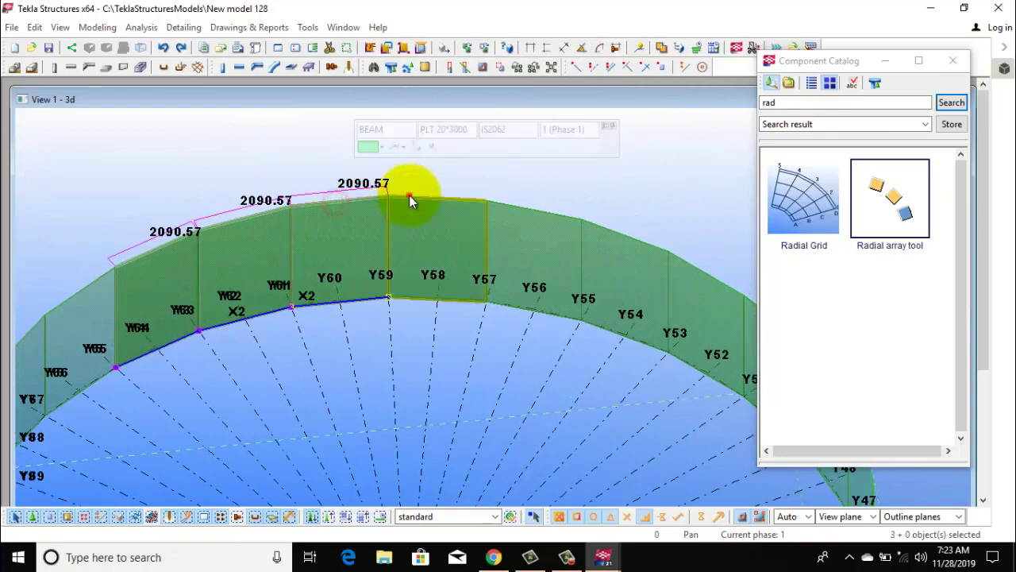
ctrl+click(524, 208)
ctrl+click(619, 230)
ctrl+click(632, 279)
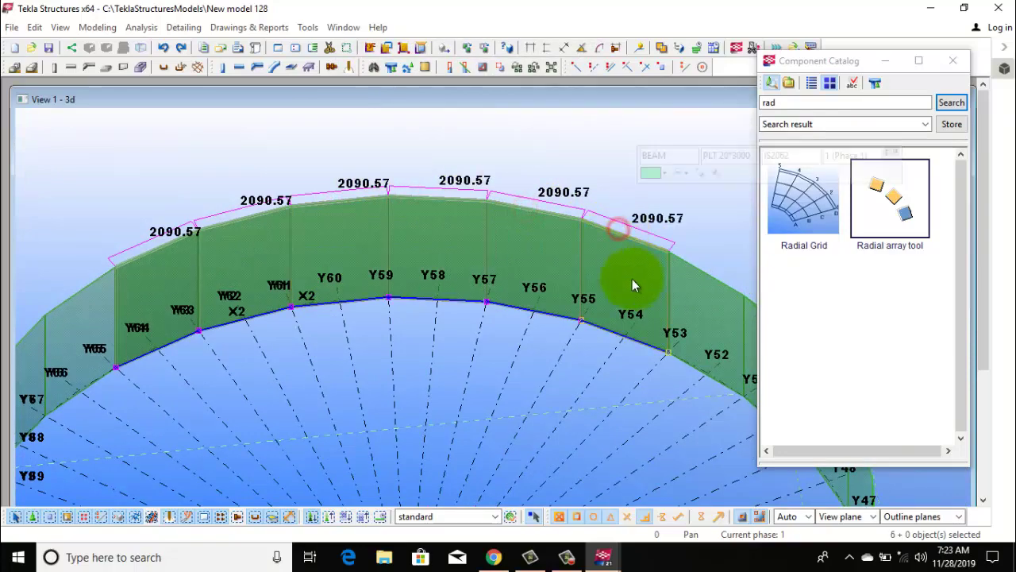
- Add two more plates to the selection and delete all eight selected wall plates
mouse_move(632, 278)
ctrl+middle_down()
mouse_move(356, 215)
mouse_move(347, 175)
mouse_move(231, 135)
mouse_move(306, 261)
ctrl+middle_up()
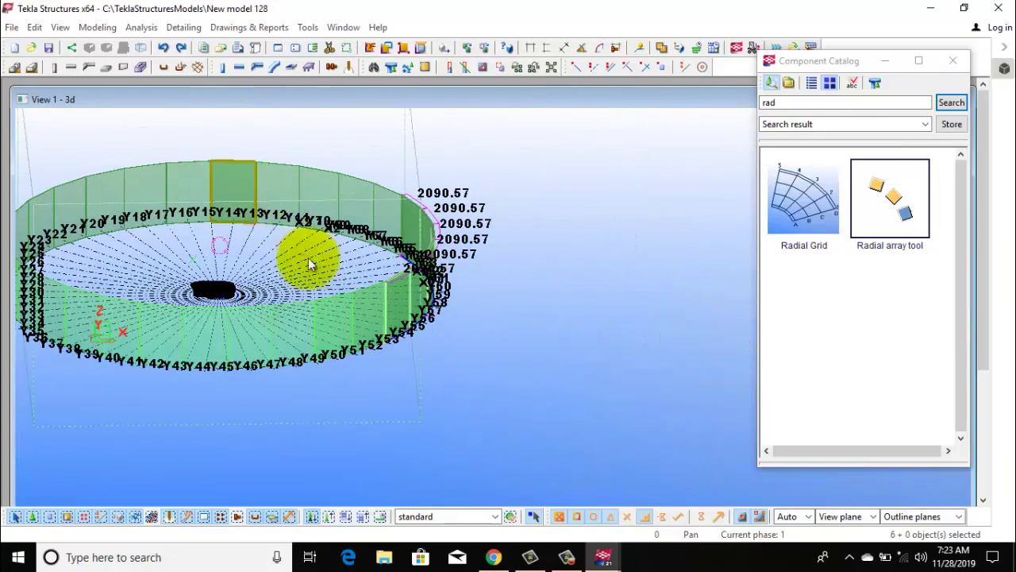
scroll(370, 336, up, 3)
scroll(357, 284, up, 2)
scroll(355, 226, up, 2)
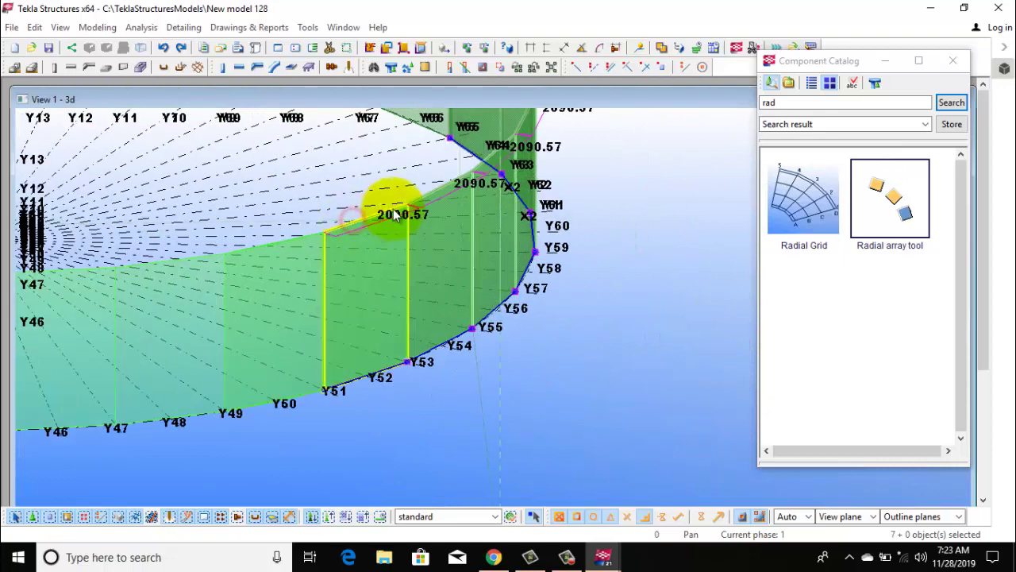
ctrl+click(426, 197)
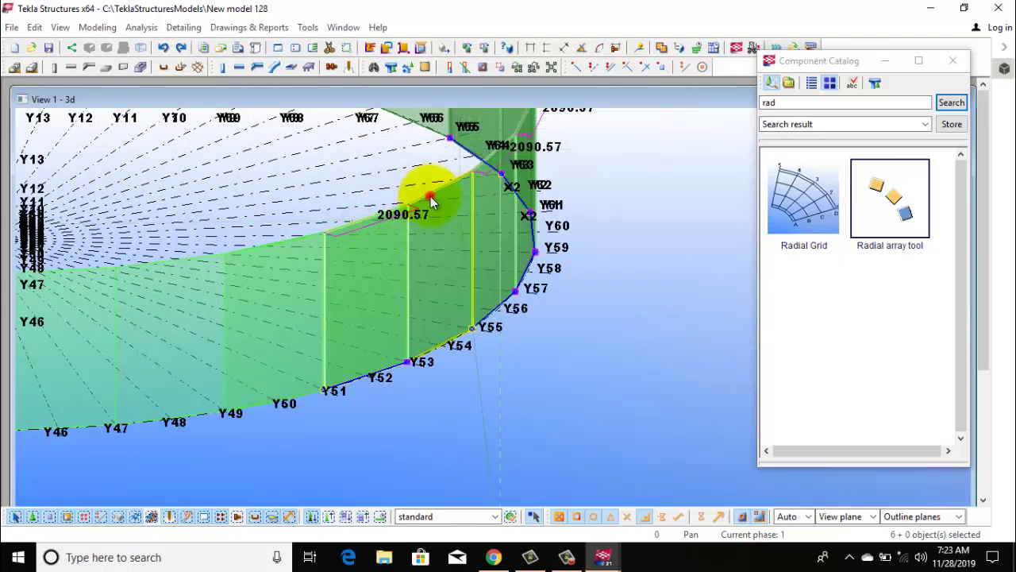
ctrl+click(282, 243)
right_click(638, 154)
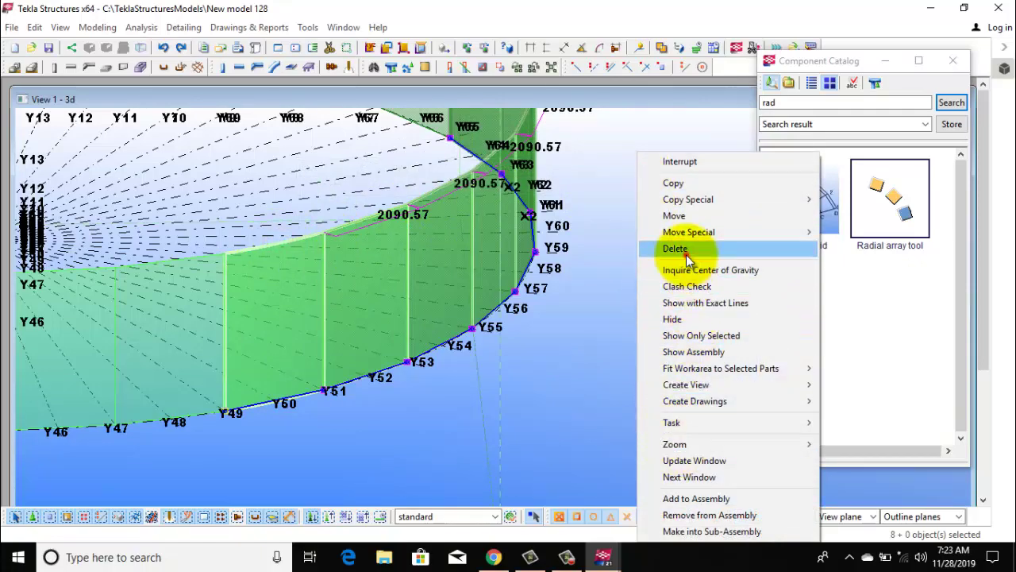
click(683, 249)
mouse_move(633, 253)
ctrl+middle_down()
mouse_move(576, 274)
mouse_move(530, 335)
mouse_move(636, 329)
mouse_move(749, 374)
ctrl+middle_up()
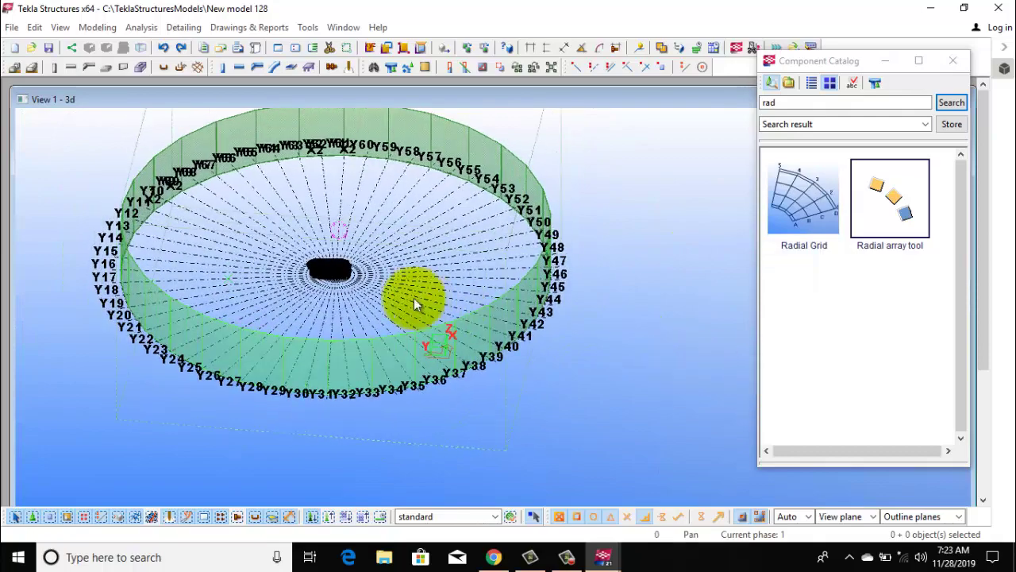
- Orbit and zoom to a low side view of the wall plates around Y16–Y39
scroll(437, 347, up, 3)
scroll(453, 349, up, 3)
scroll(476, 357, up, 3)
ctrl+middle_drag(495, 363, 495, 182)
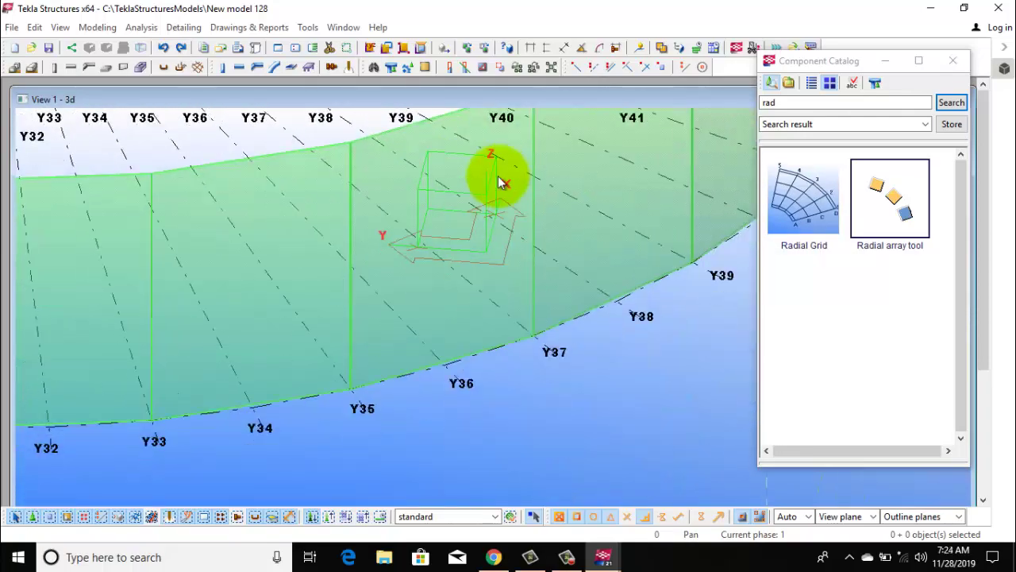
scroll(421, 346, up, 3)
scroll(407, 421, up, 3)
scroll(308, 341, down, 3)
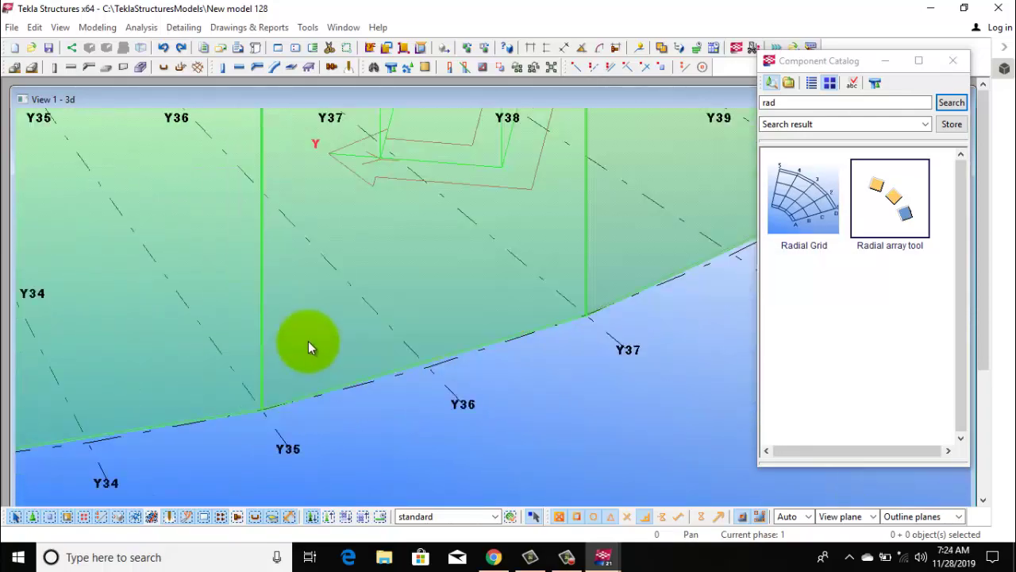
scroll(308, 341, down, 2)
scroll(284, 334, down, 2)
mouse_move(283, 334)
ctrl+middle_down()
mouse_move(467, 366)
mouse_move(476, 336)
ctrl+middle_up()
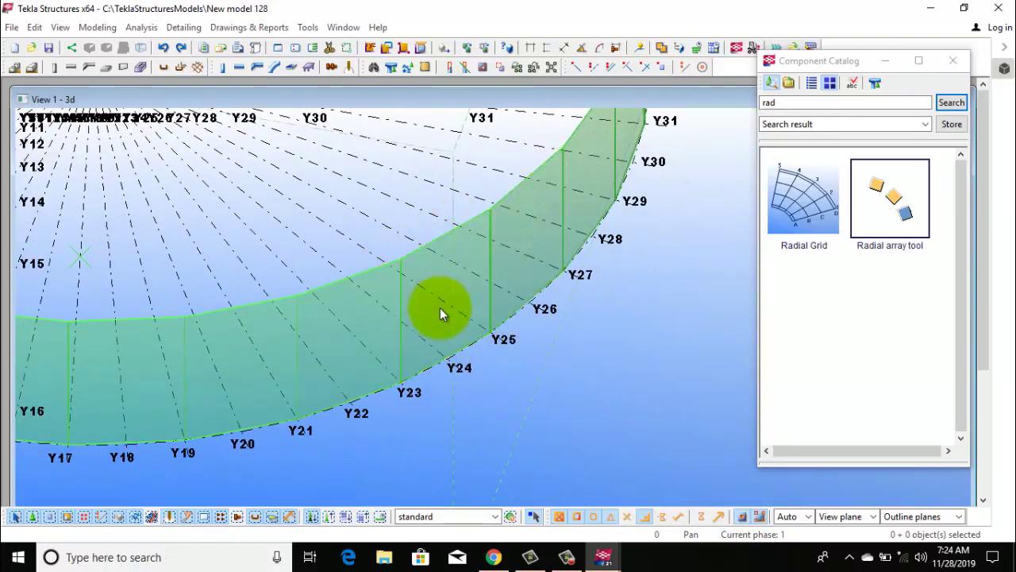
mouse_move(422, 291)
ctrl+middle_down()
mouse_move(415, 198)
mouse_move(384, 429)
mouse_move(382, 368)
mouse_move(406, 405)
mouse_move(400, 370)
mouse_move(410, 385)
ctrl+middle_up()
scroll(228, 371, down, 3)
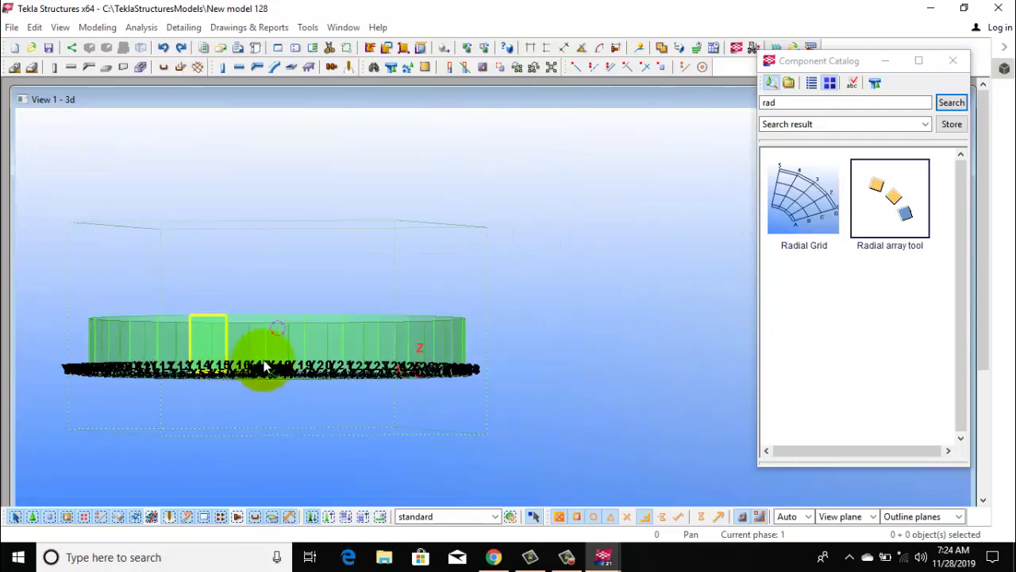
- Select wall plates around the ring with window and click selections
drag(301, 332, 85, 330)
click(128, 324)
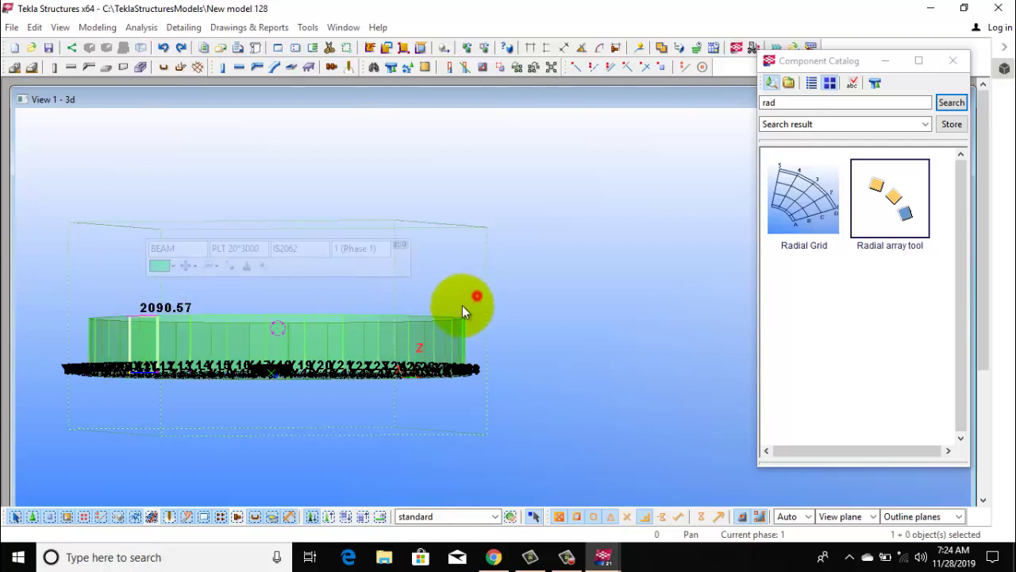
drag(462, 305, 74, 326)
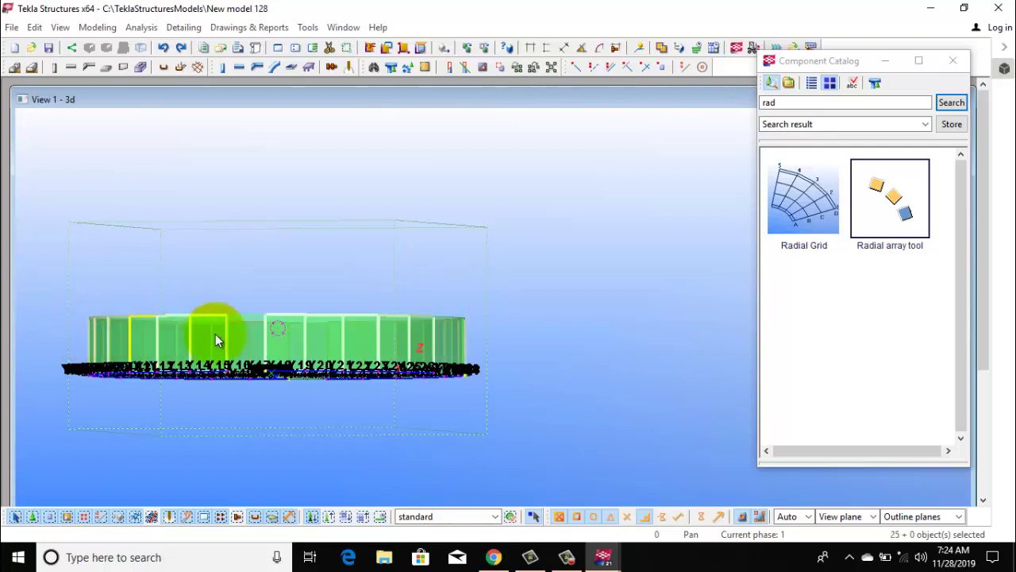
shift+click(252, 321)
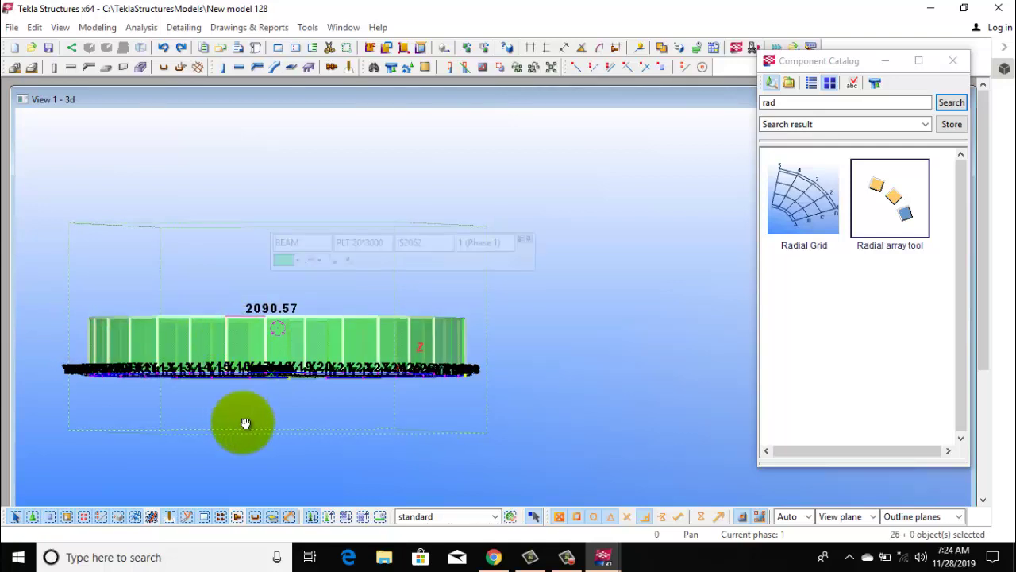
ctrl+middle_drag(245, 424, 375, 269)
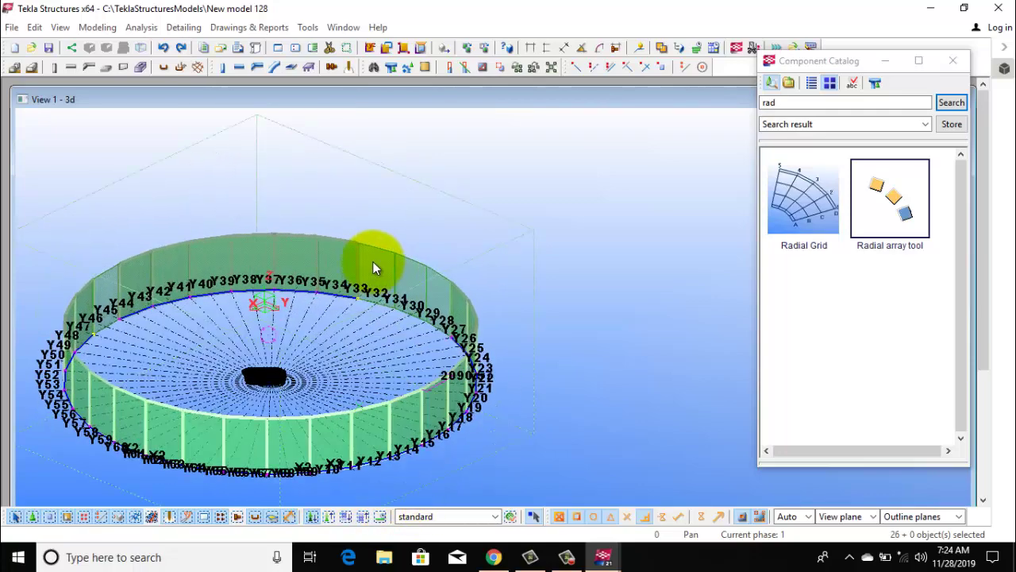
scroll(372, 262, up, 2)
shift+click(394, 250)
shift+click(421, 264)
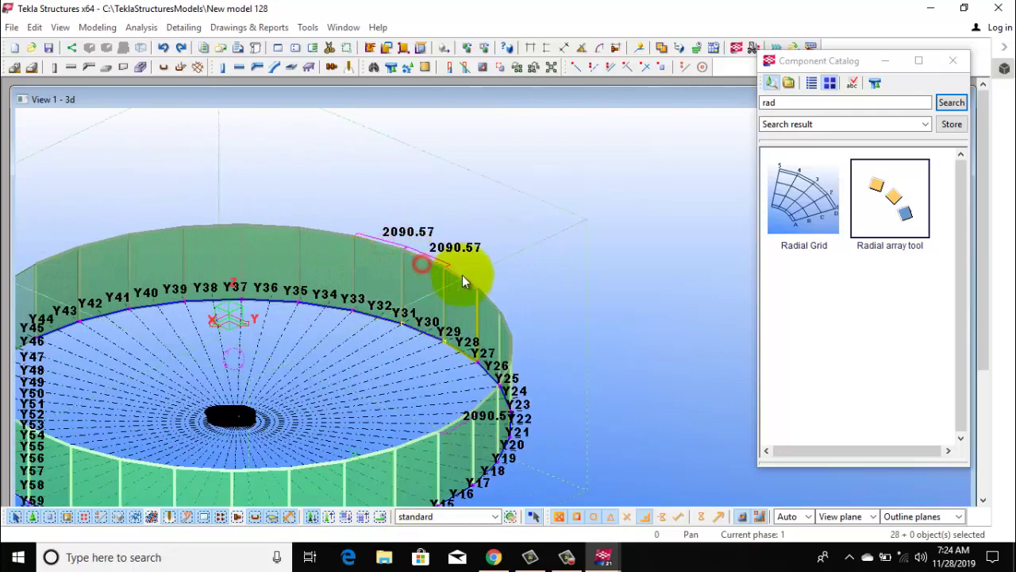
shift+click(462, 274)
scroll(368, 295, down, 3)
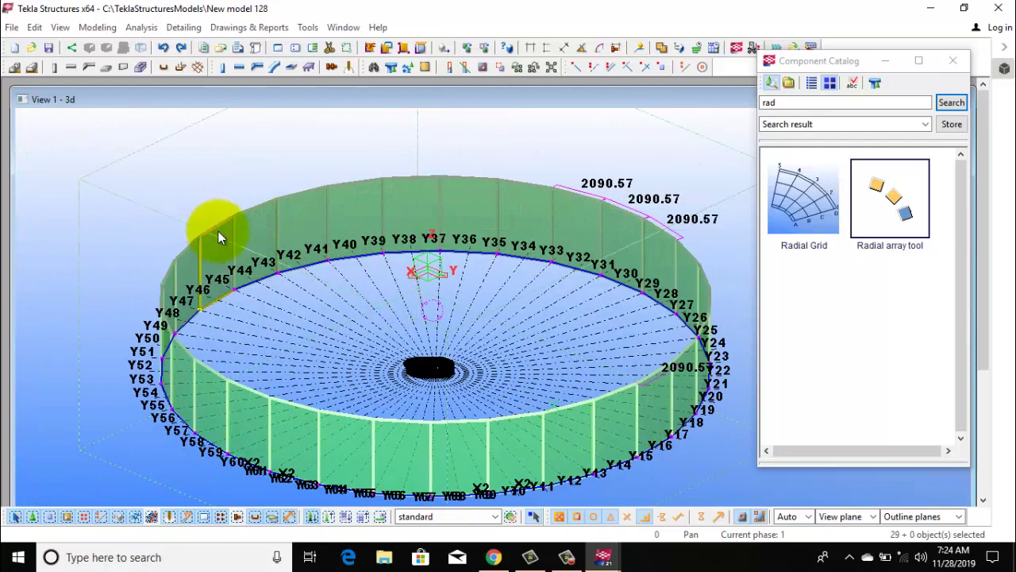
shift+click(217, 230)
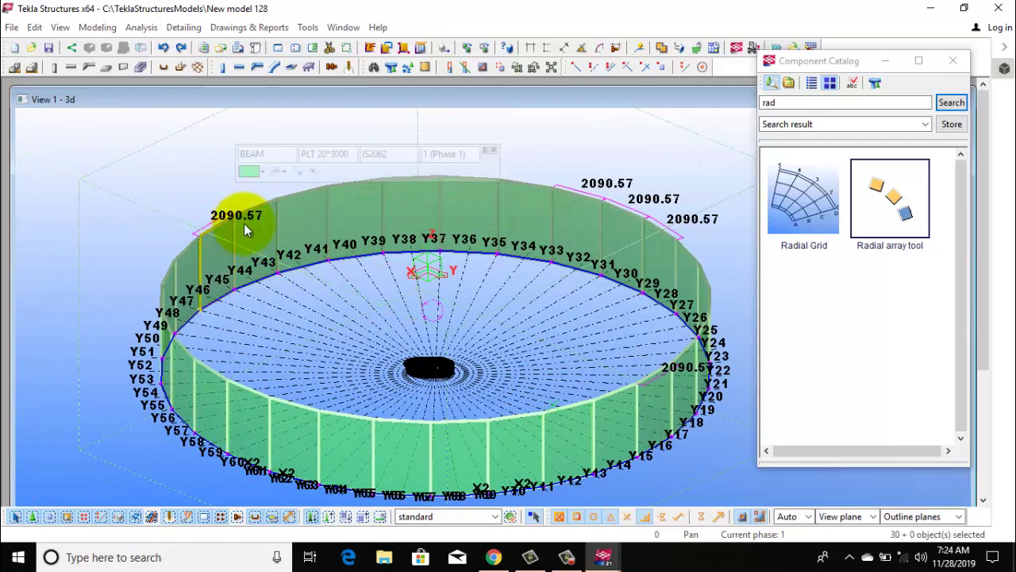
- Show a wall plate's Position settings: Middle plane, Top rotation, Front depth, one curve segment
double_click(262, 203)
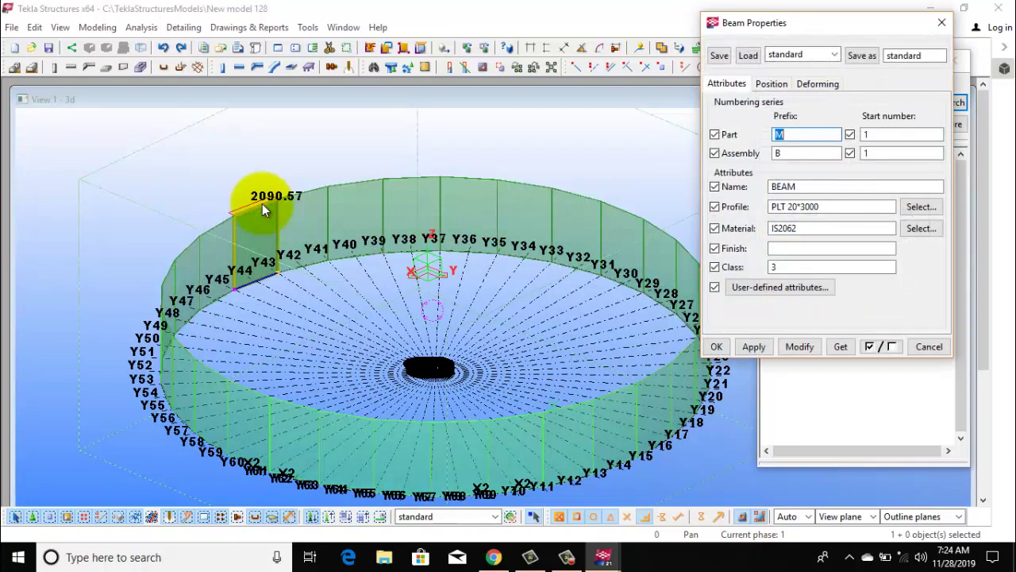
scroll(291, 298, down, 3)
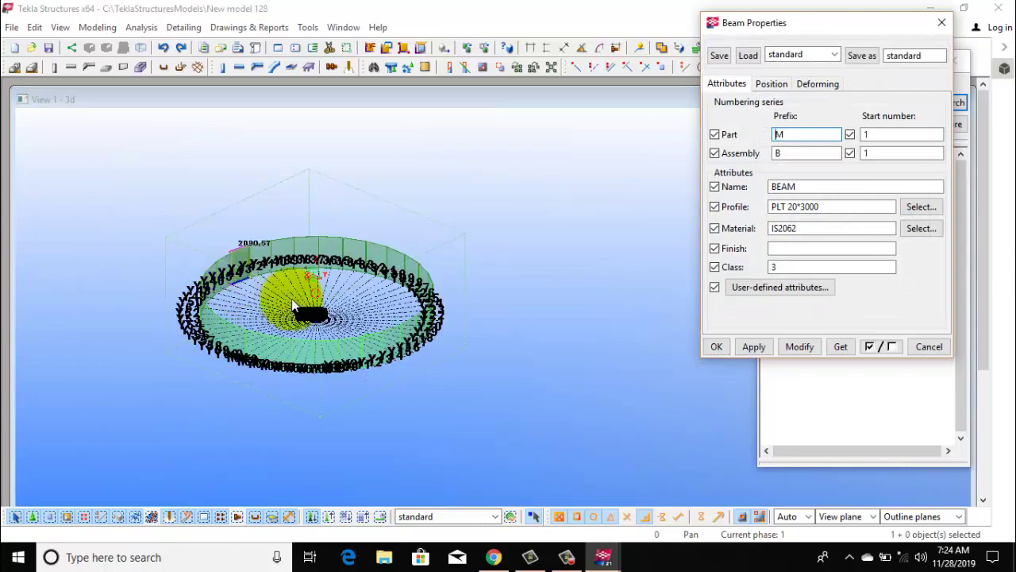
click(770, 84)
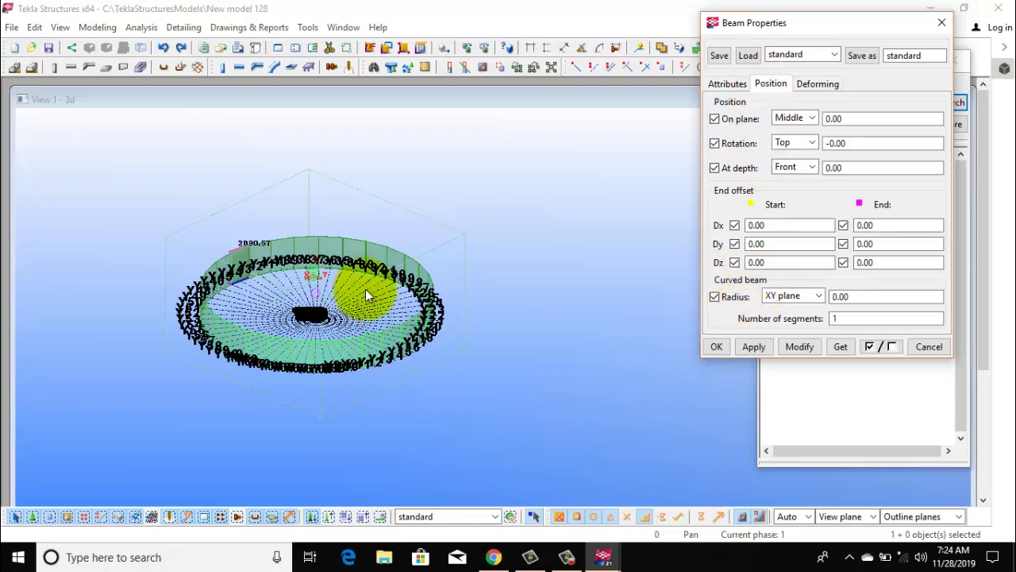
scroll(432, 256, up, 5)
scroll(398, 271, up, 4)
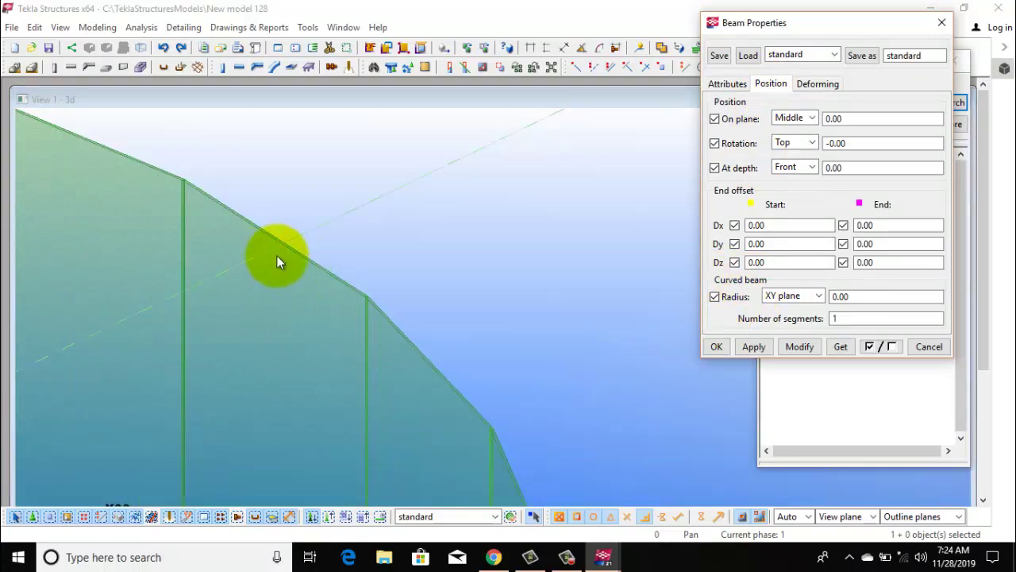
scroll(278, 259, down, 5)
scroll(287, 255, down, 5)
scroll(363, 283, down, 2)
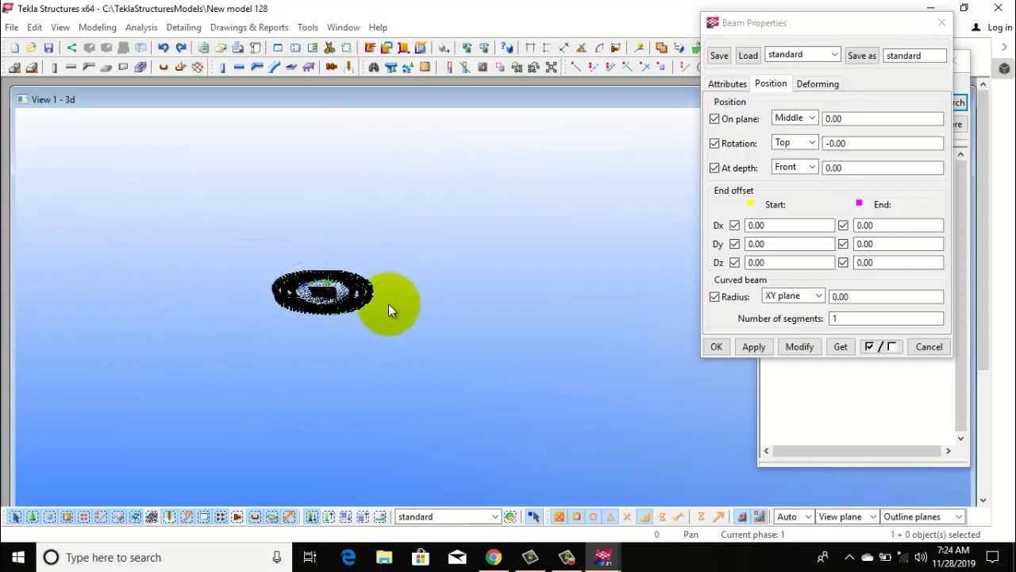
- Rotate the view edge-on and select the ring of wall plates
mouse_move(388, 310)
ctrl+middle_down()
mouse_move(370, 268)
mouse_move(374, 225)
ctrl+middle_up()
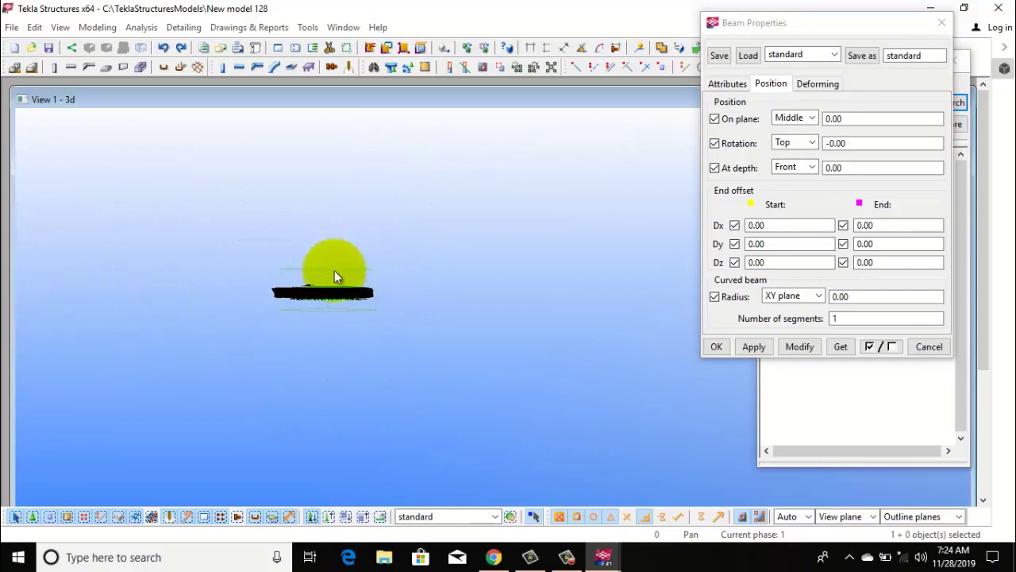
scroll(318, 301, up, 2)
scroll(318, 301, up, 3)
scroll(321, 294, up, 2)
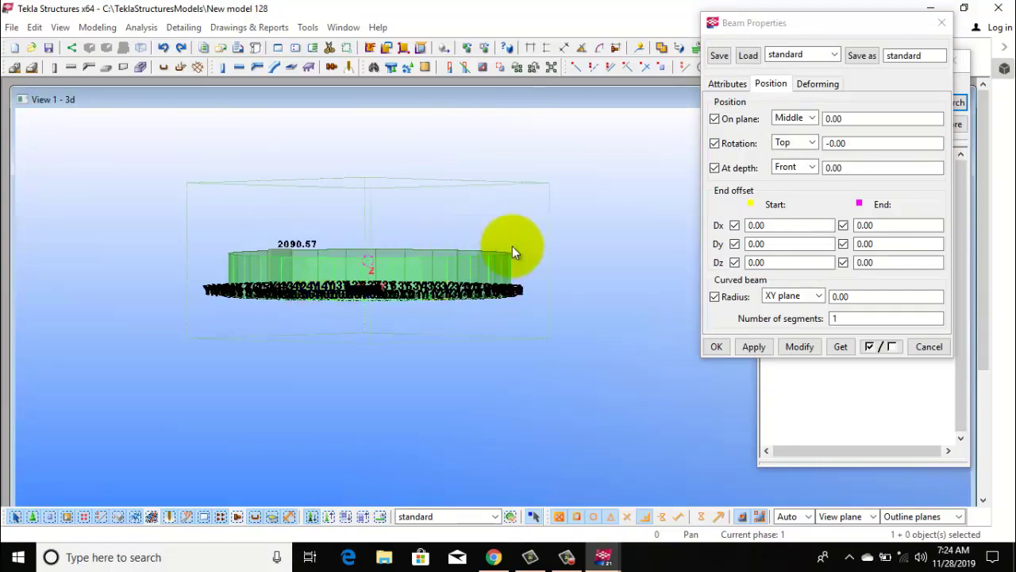
click(204, 259)
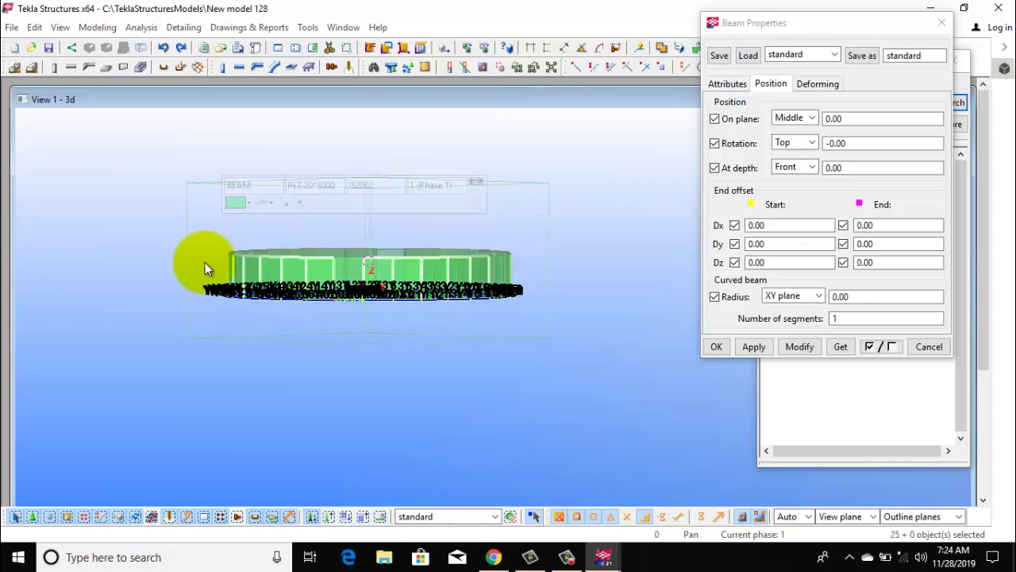
- Add the remaining upper and right-side ring plates to the selection
mouse_move(302, 265)
ctrl+middle_down()
mouse_move(317, 300)
mouse_move(376, 300)
ctrl+middle_up()
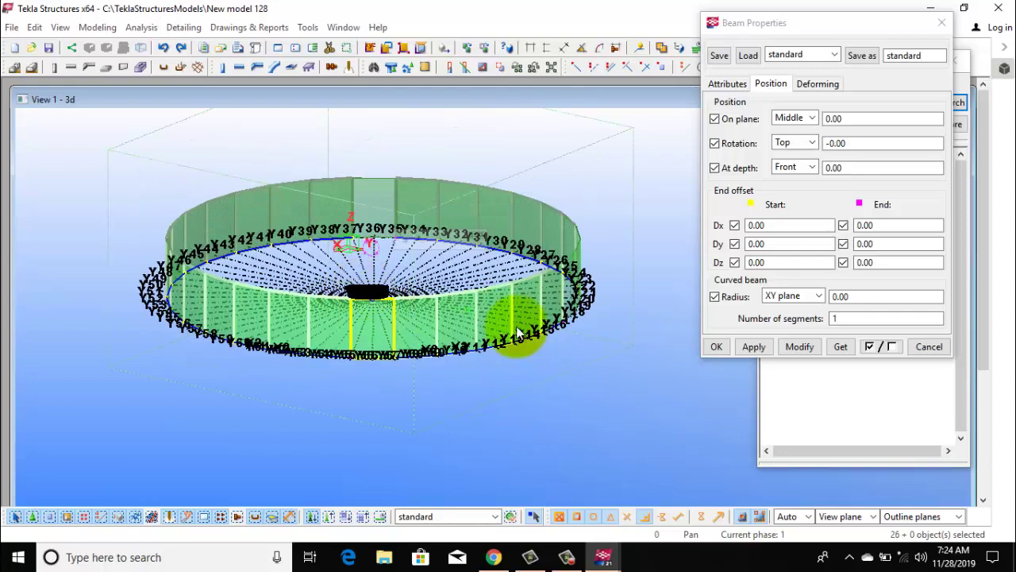
scroll(363, 305, up, 2)
ctrl+middle_drag(540, 370, 519, 329)
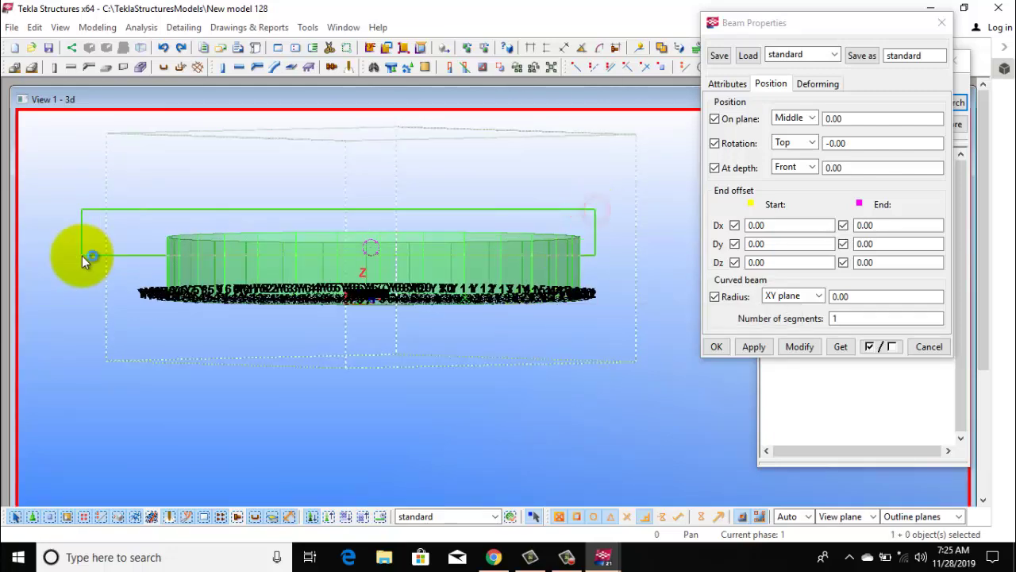
mouse_move(85, 259)
ctrl+middle_down()
mouse_move(150, 345)
mouse_move(328, 343)
ctrl+middle_up()
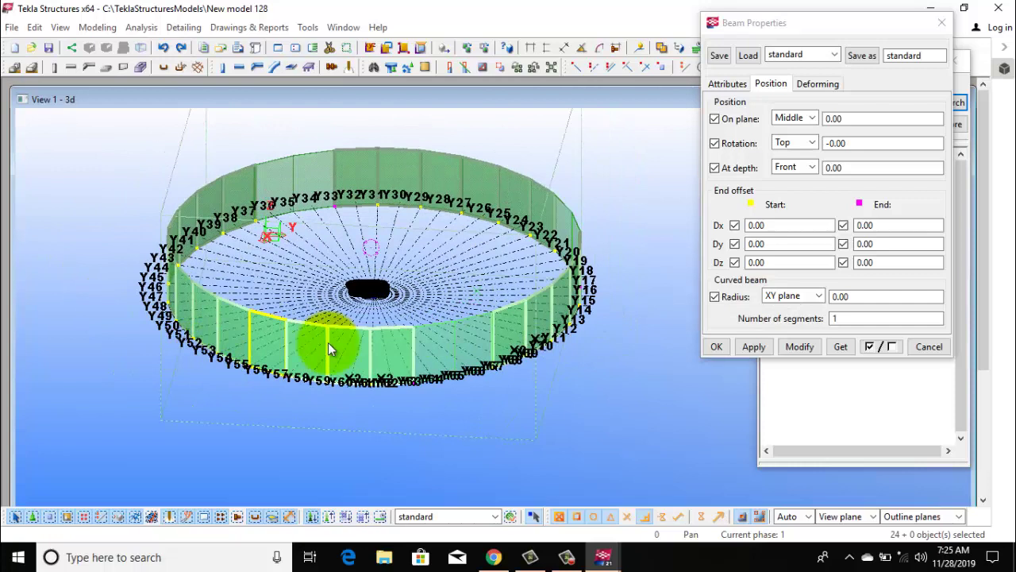
ctrl+click(429, 325)
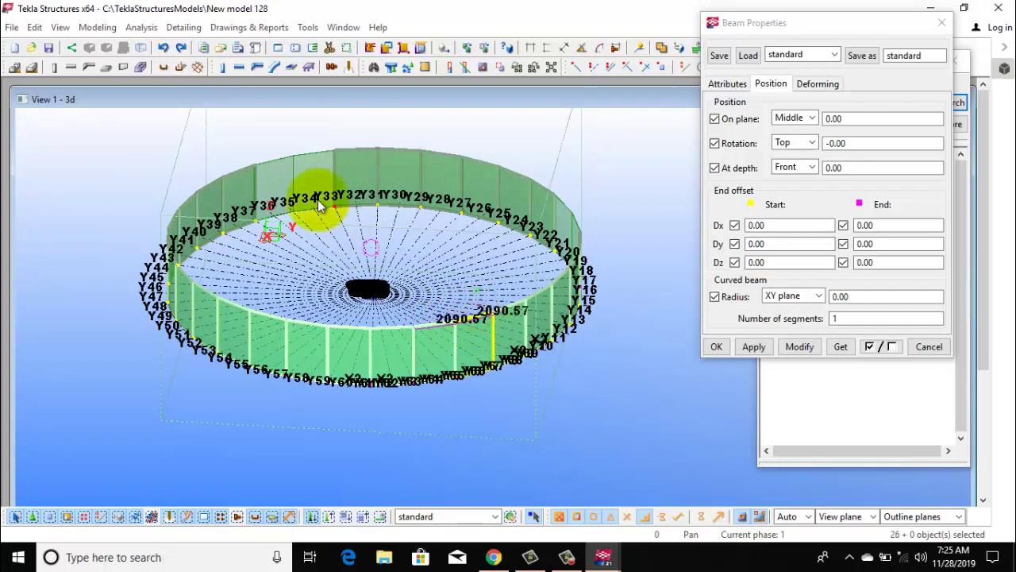
ctrl+click(304, 155)
ctrl+click(283, 157)
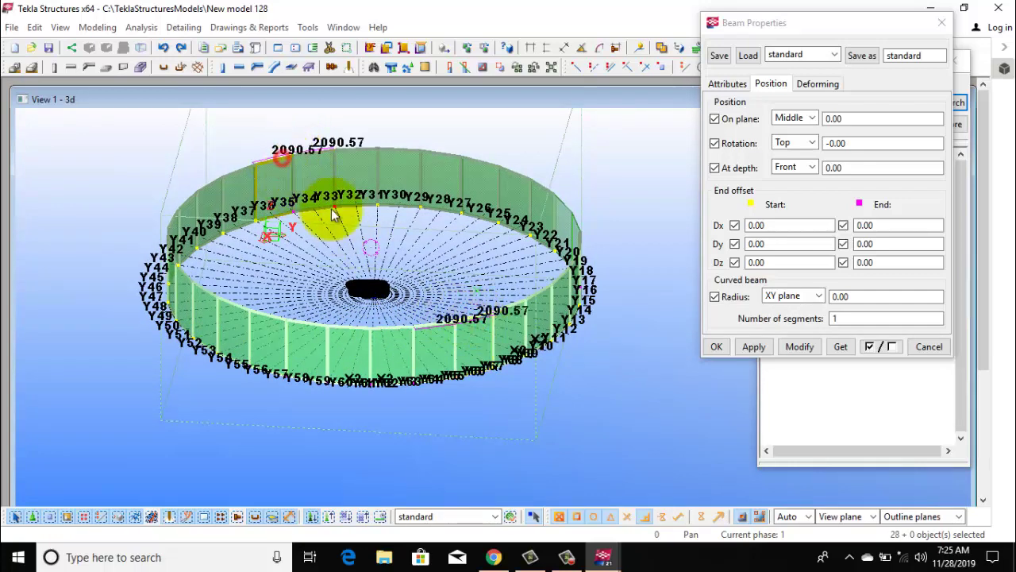
ctrl+click(563, 205)
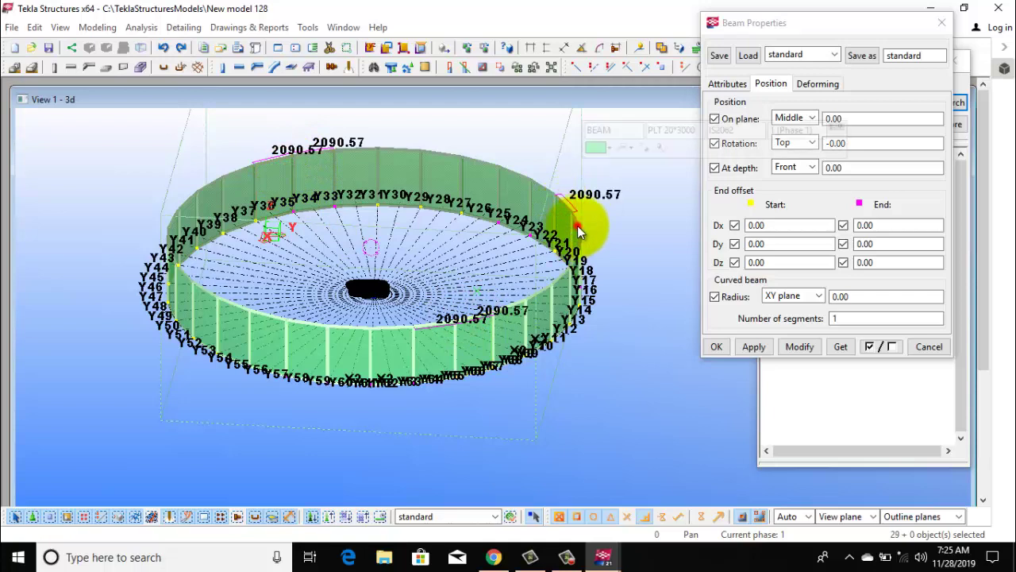
ctrl+click(582, 226)
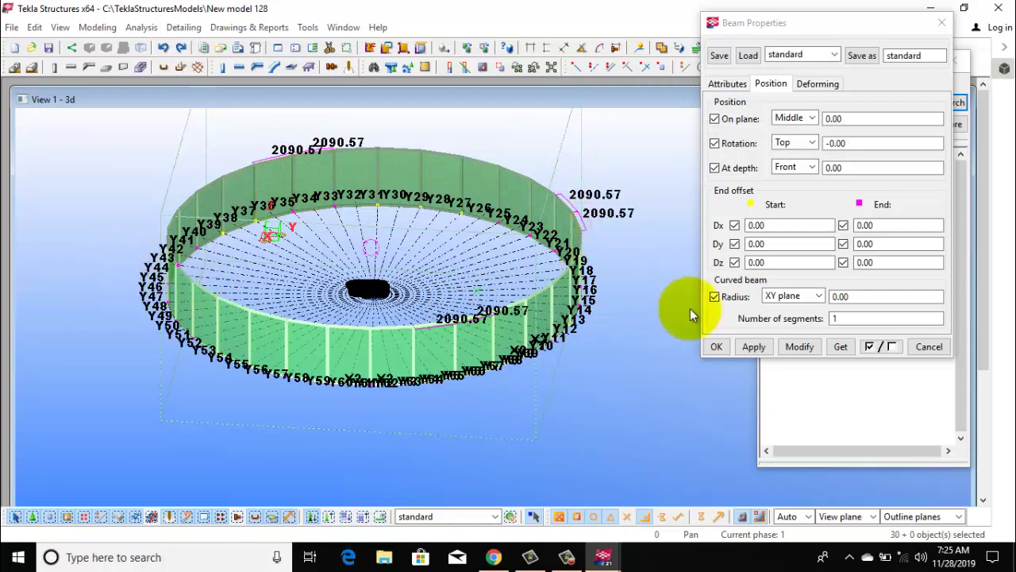
- Modify the selected plates to a -10000 curve radius and 10 segments
double_click(862, 295)
text(-10000)
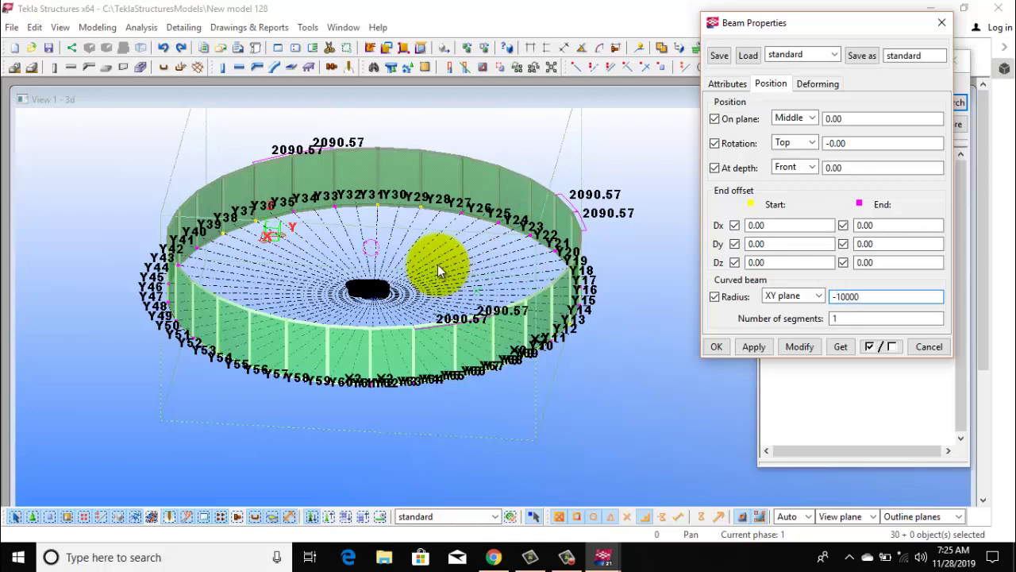
click(801, 352)
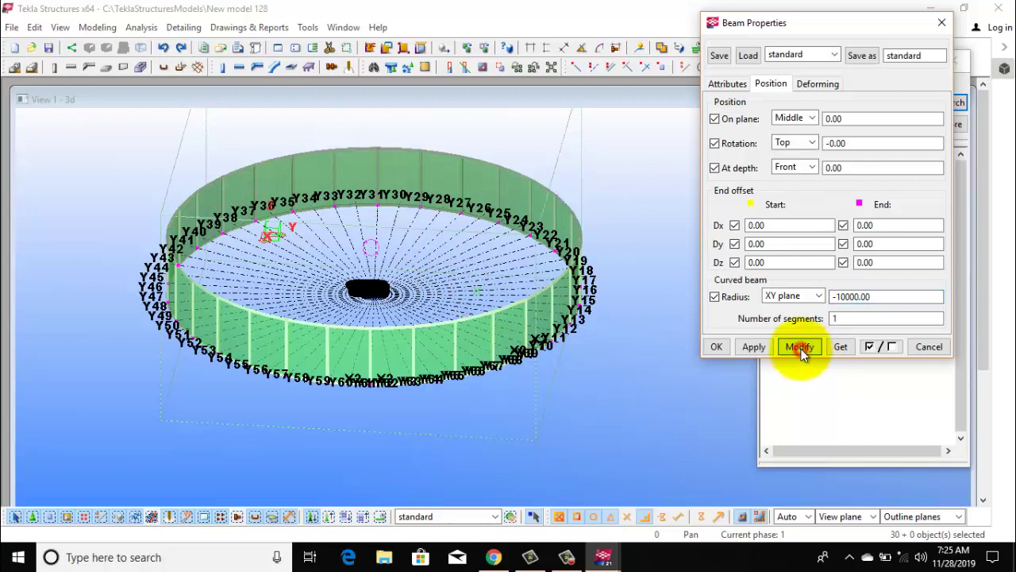
click(846, 317)
double_click(845, 317)
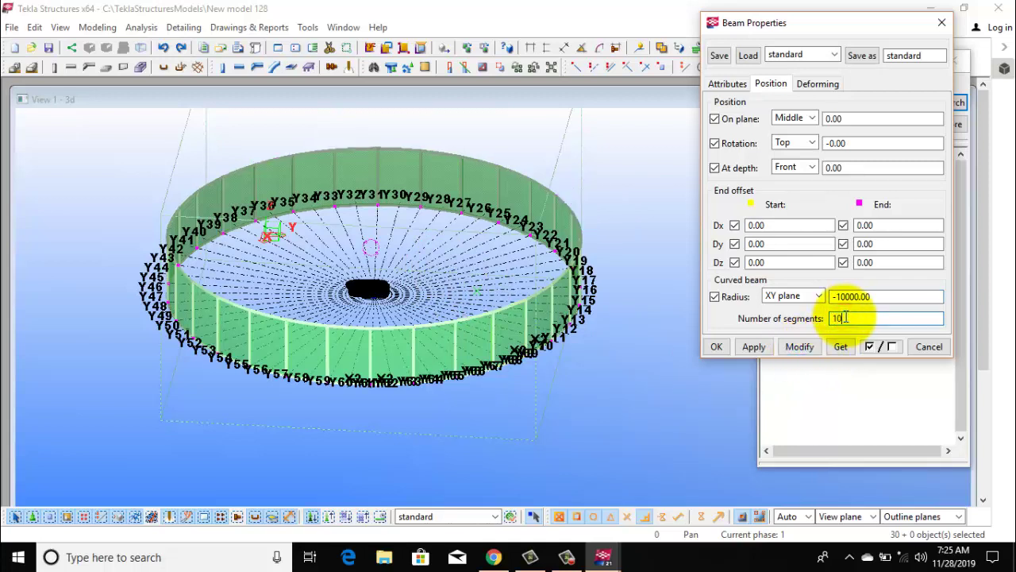
click(804, 347)
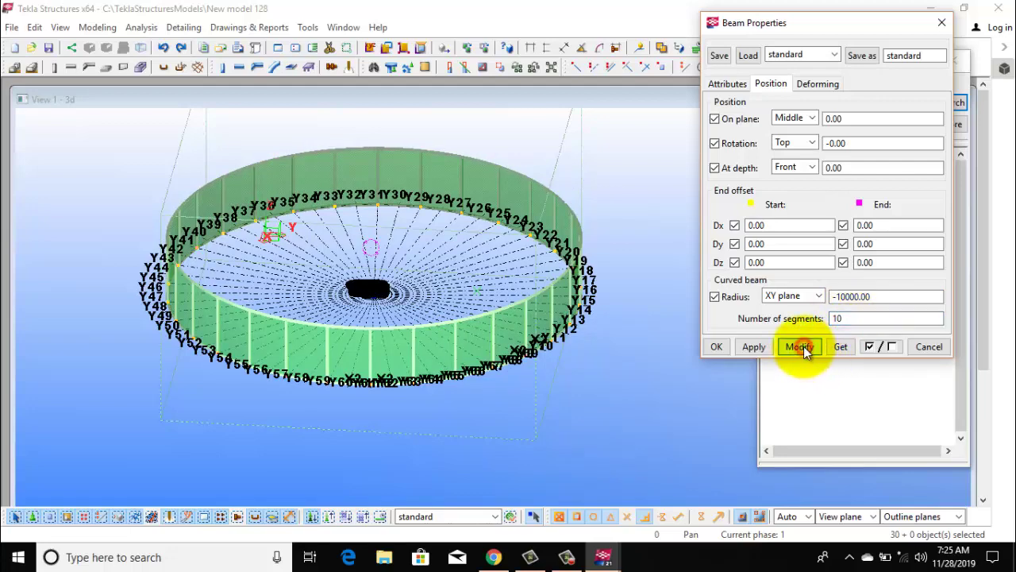
- Close Beam Properties and view the smoothly curved ring wall from above
click(716, 347)
scroll(502, 197, up, 2)
scroll(512, 182, up, 2)
scroll(569, 164, up, 2)
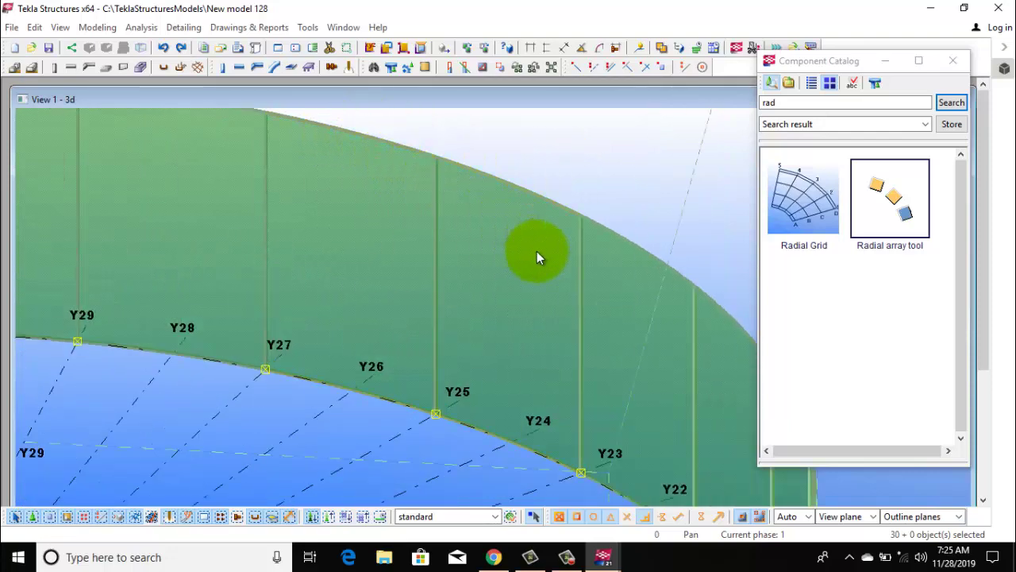
scroll(537, 251, down, 2)
scroll(537, 251, down, 2)
scroll(537, 251, down, 2)
middle_drag(498, 325, 599, 292)
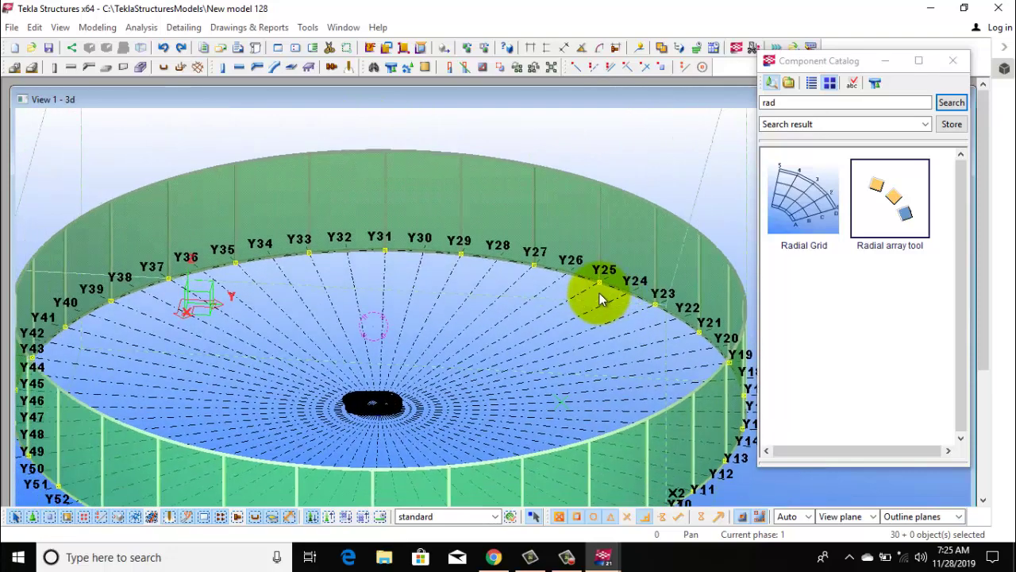
scroll(340, 333, down, 2)
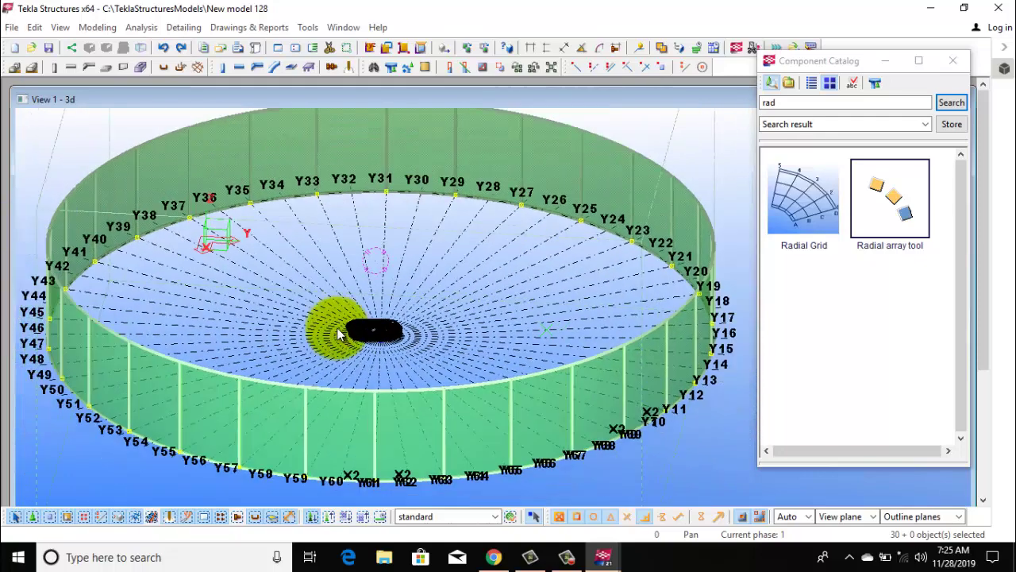
ctrl+middle_drag(348, 352, 368, 370)
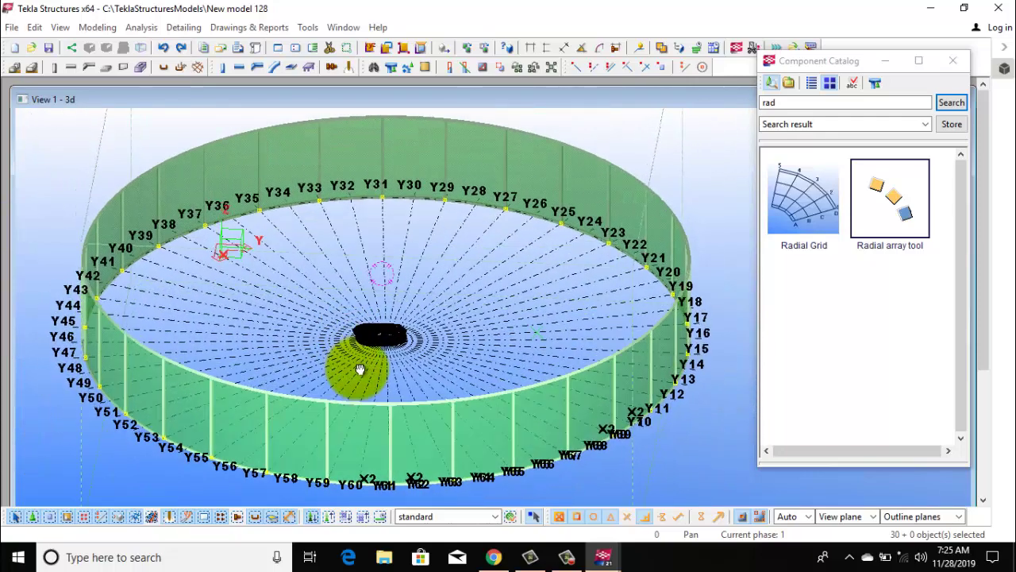